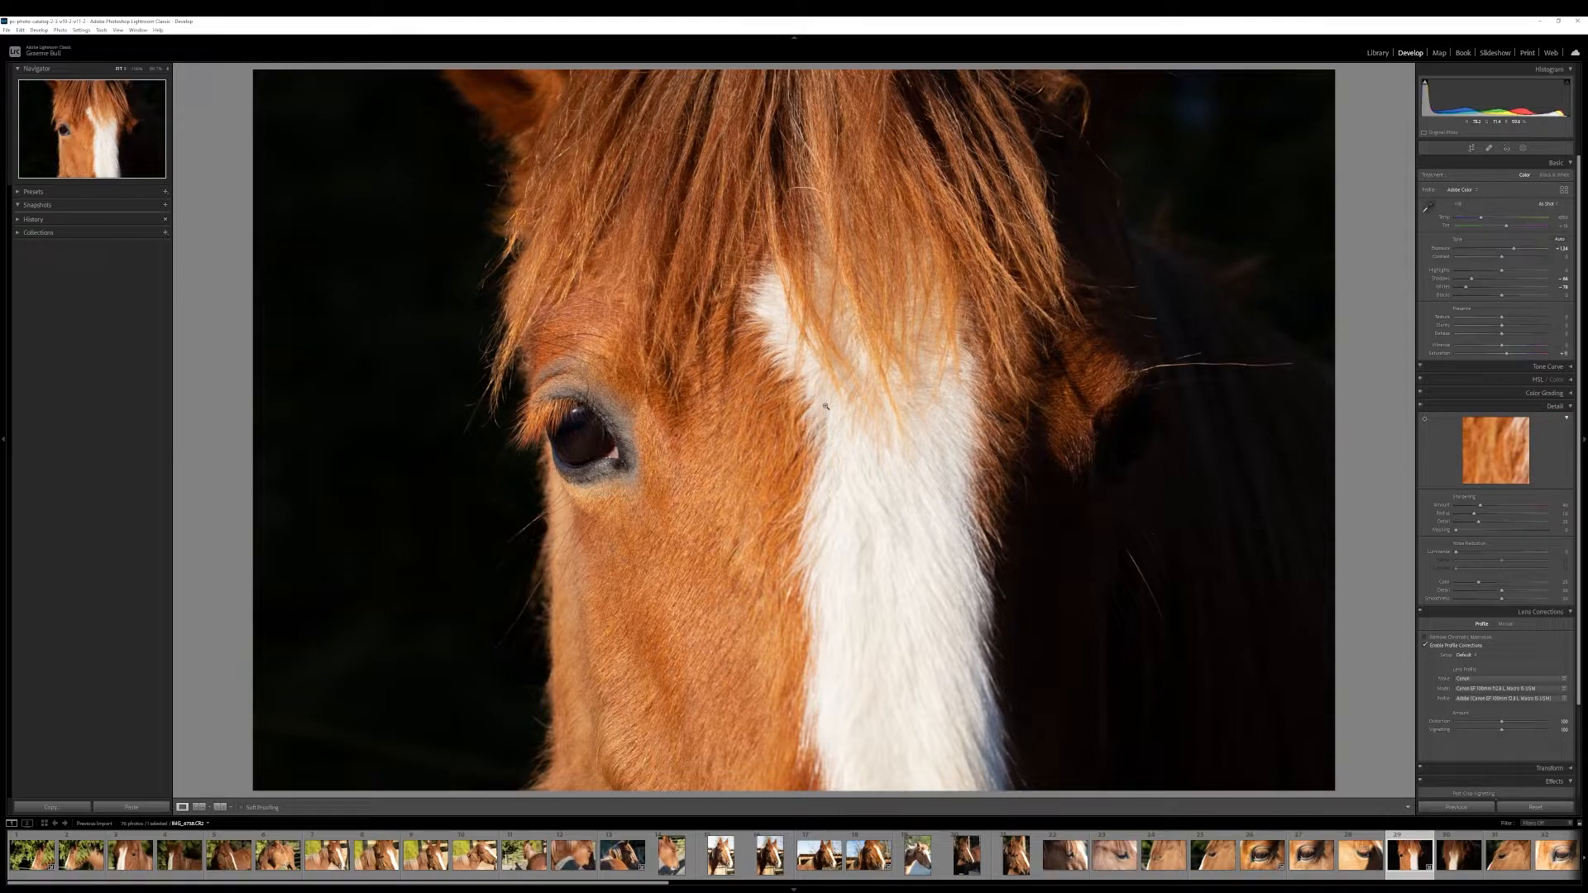
# Look through several horse photos, then compare the dark-background face close-up before and after editing
pyautogui.click(32, 855)
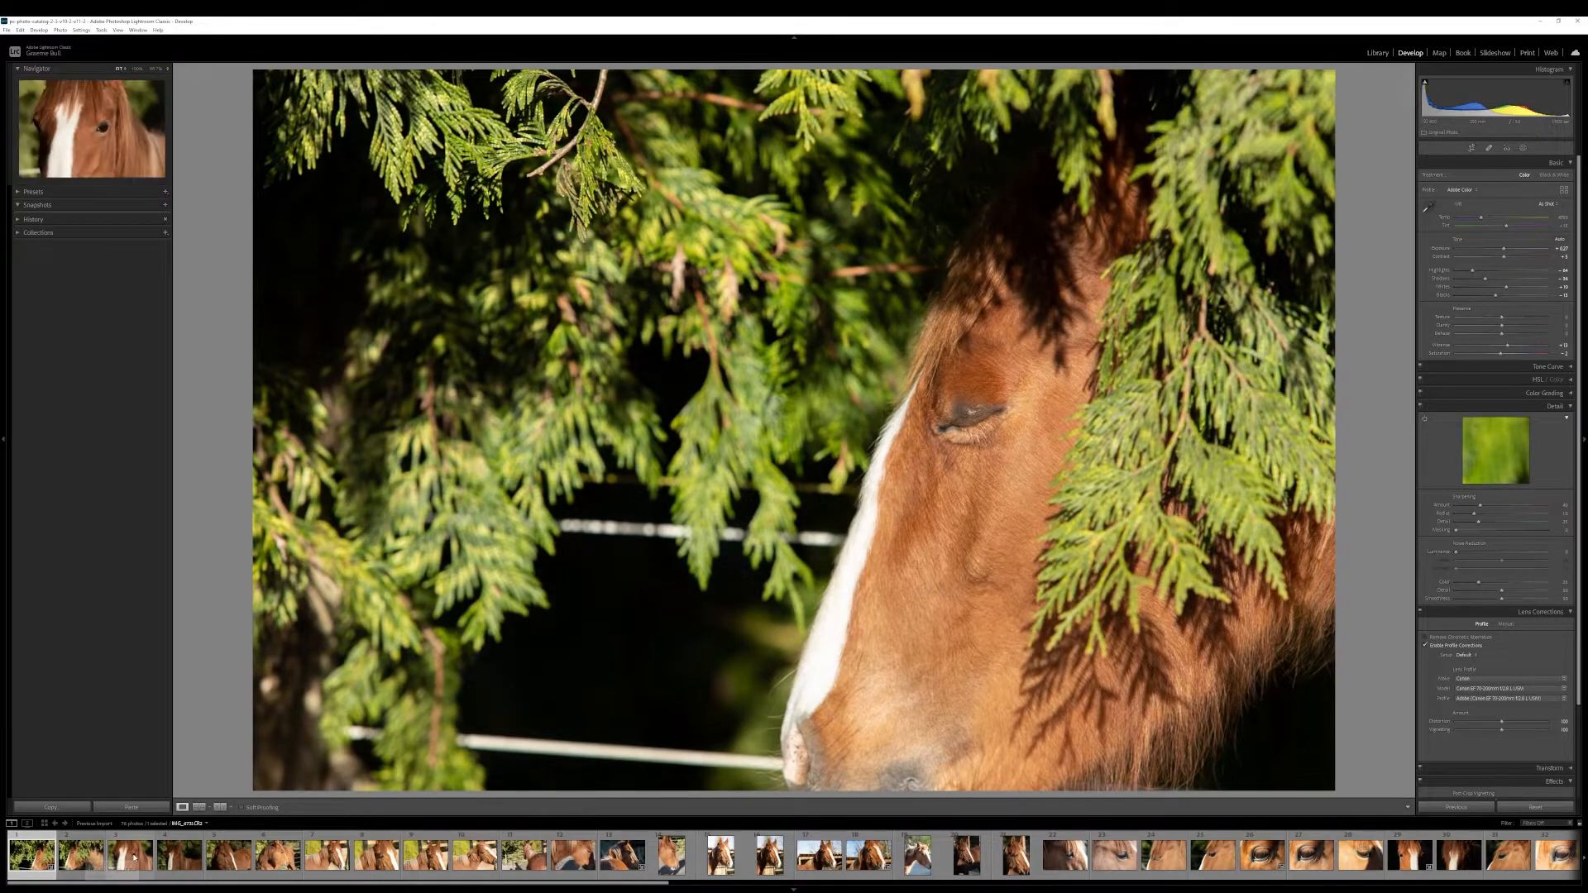
pyautogui.click(327, 854)
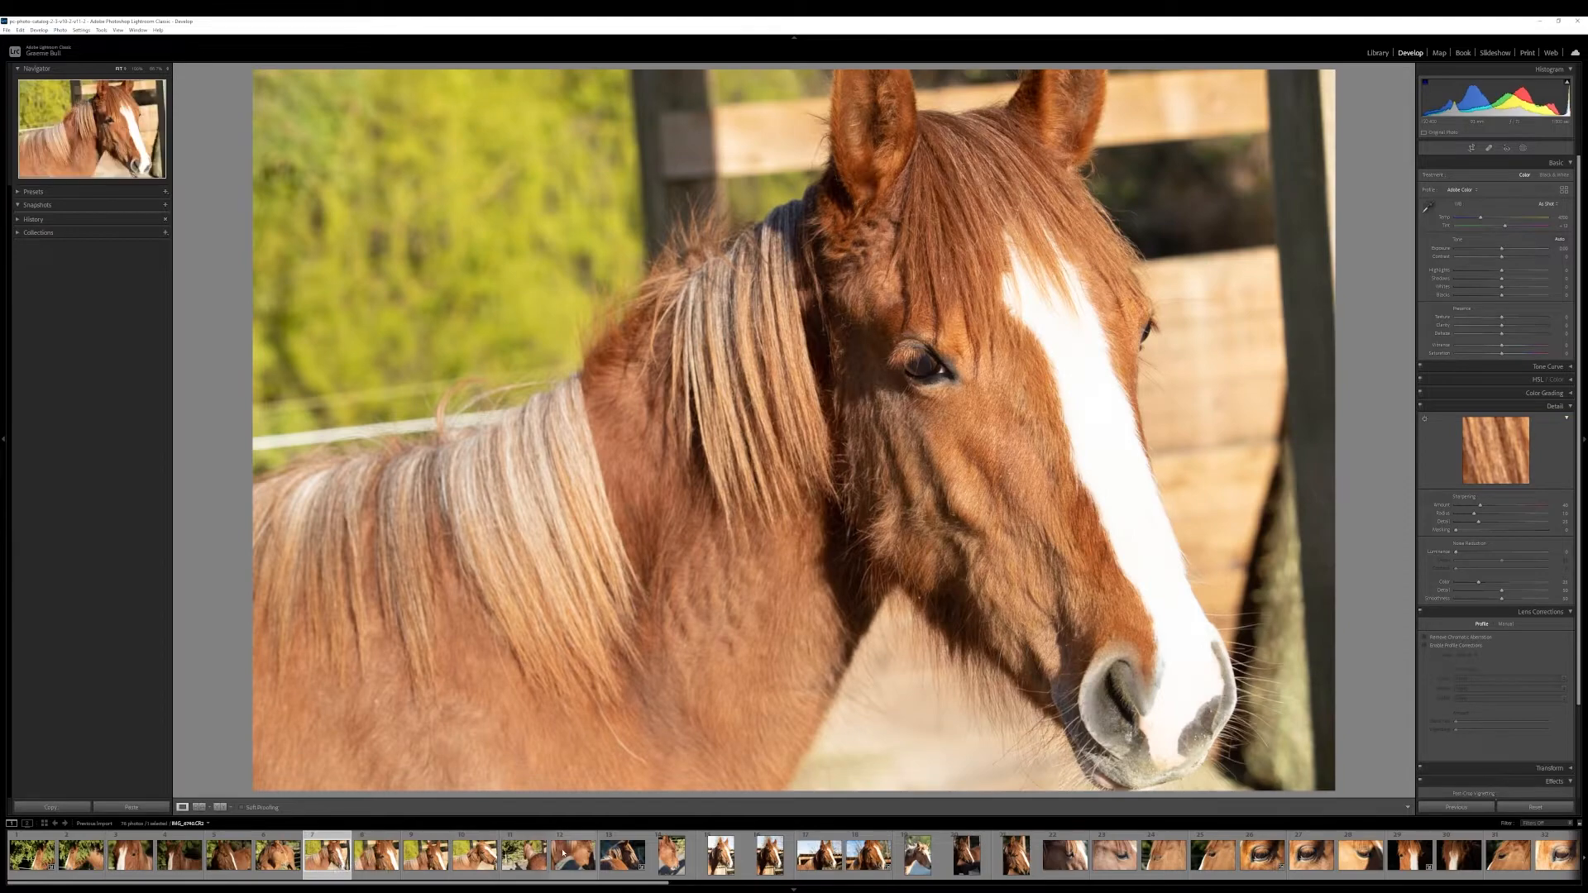
pyautogui.click(510, 865)
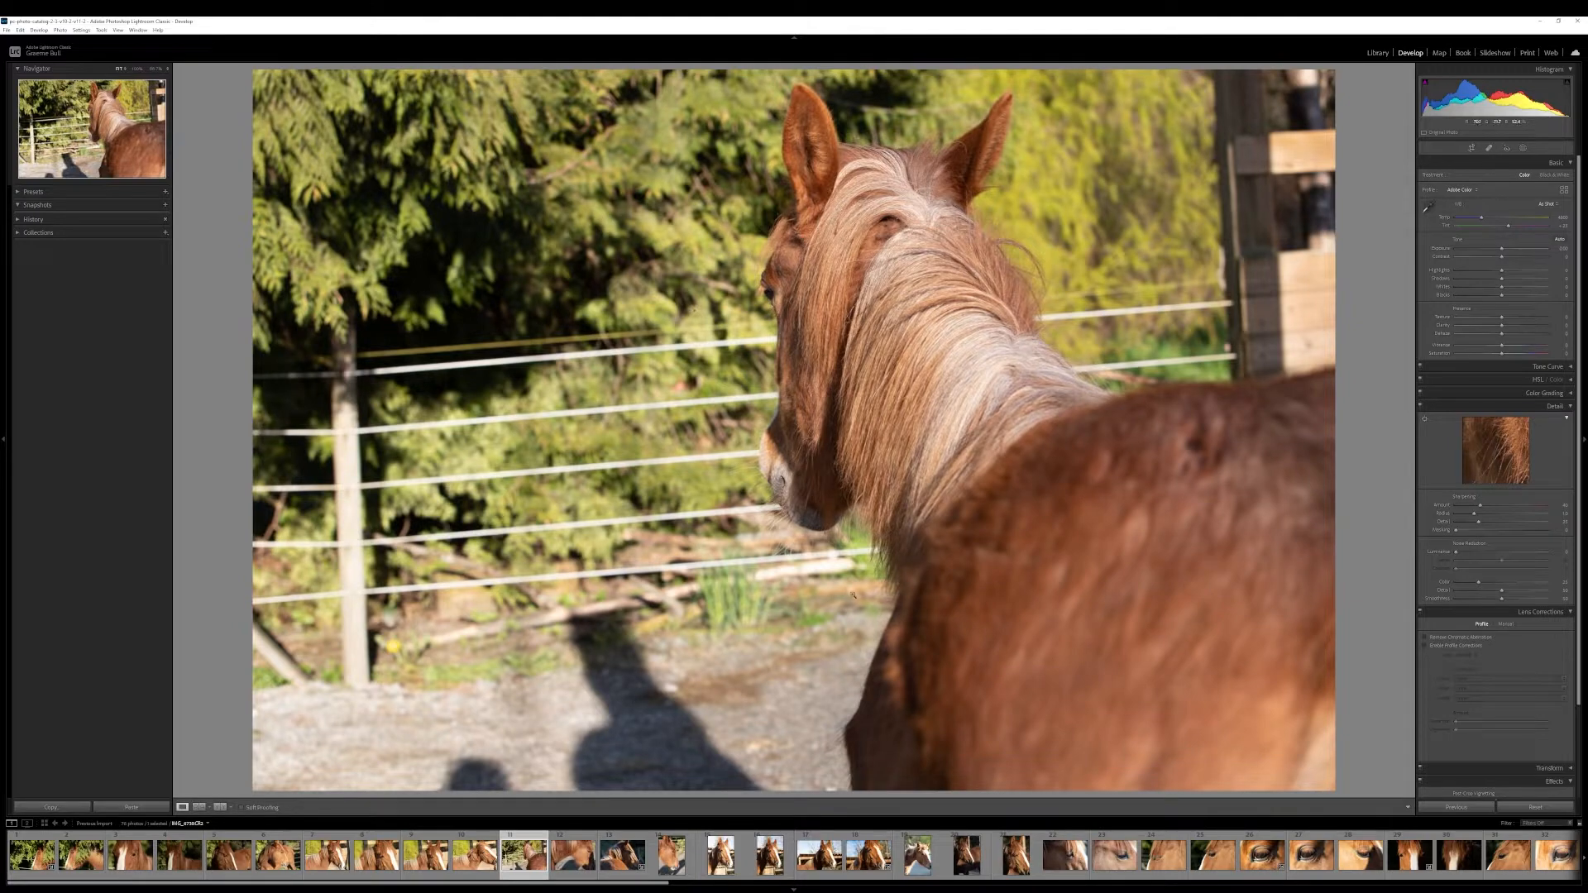
pyautogui.click(1410, 854)
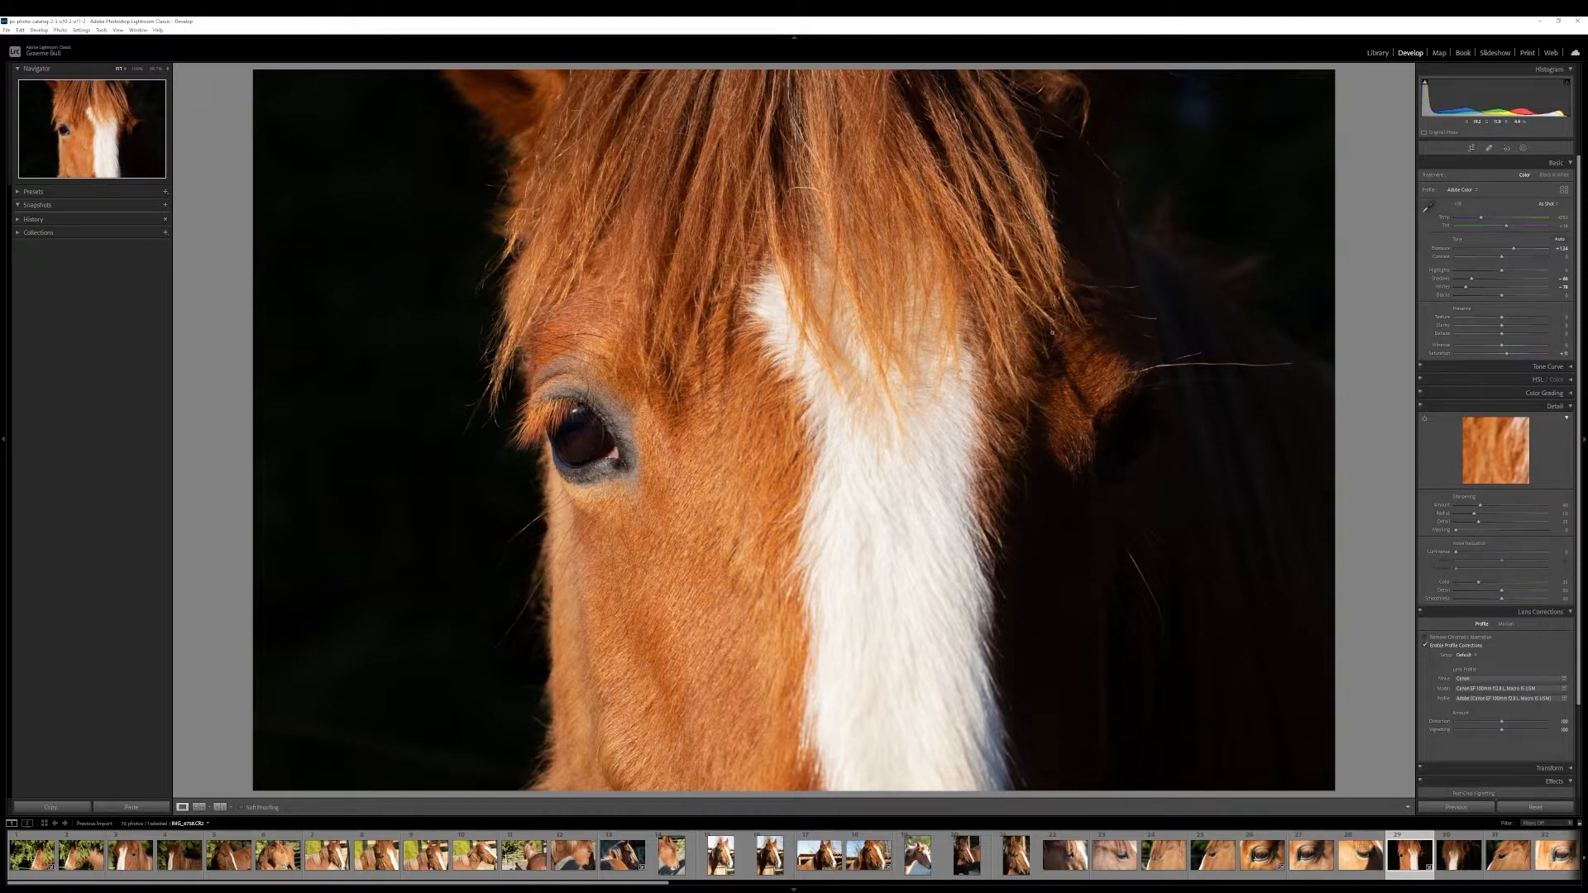
pyautogui.press('\\')
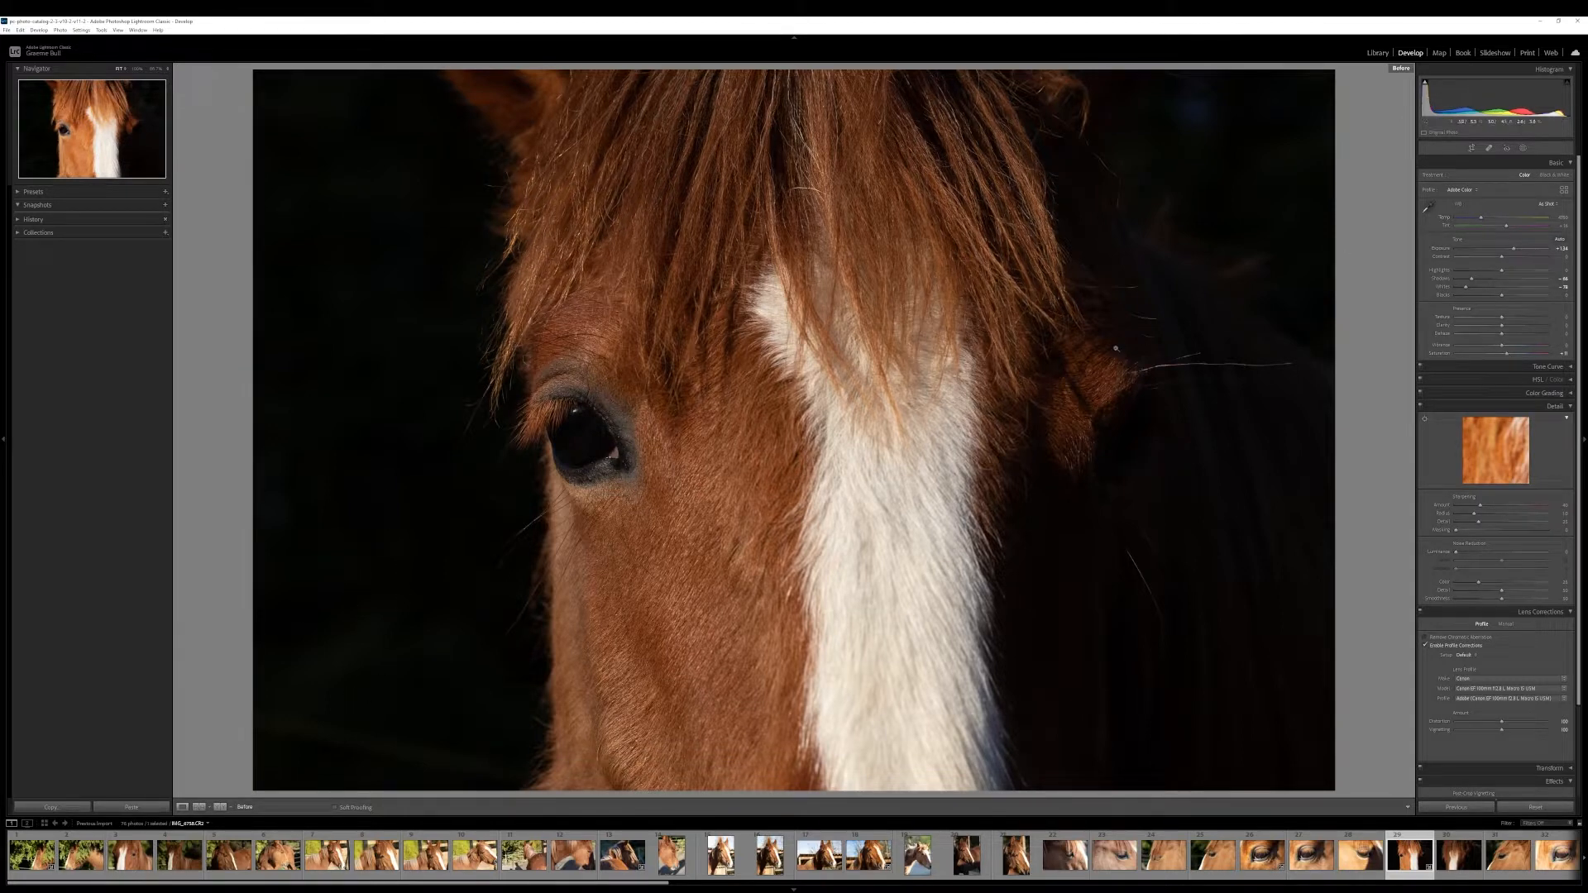
pyautogui.press('\\')
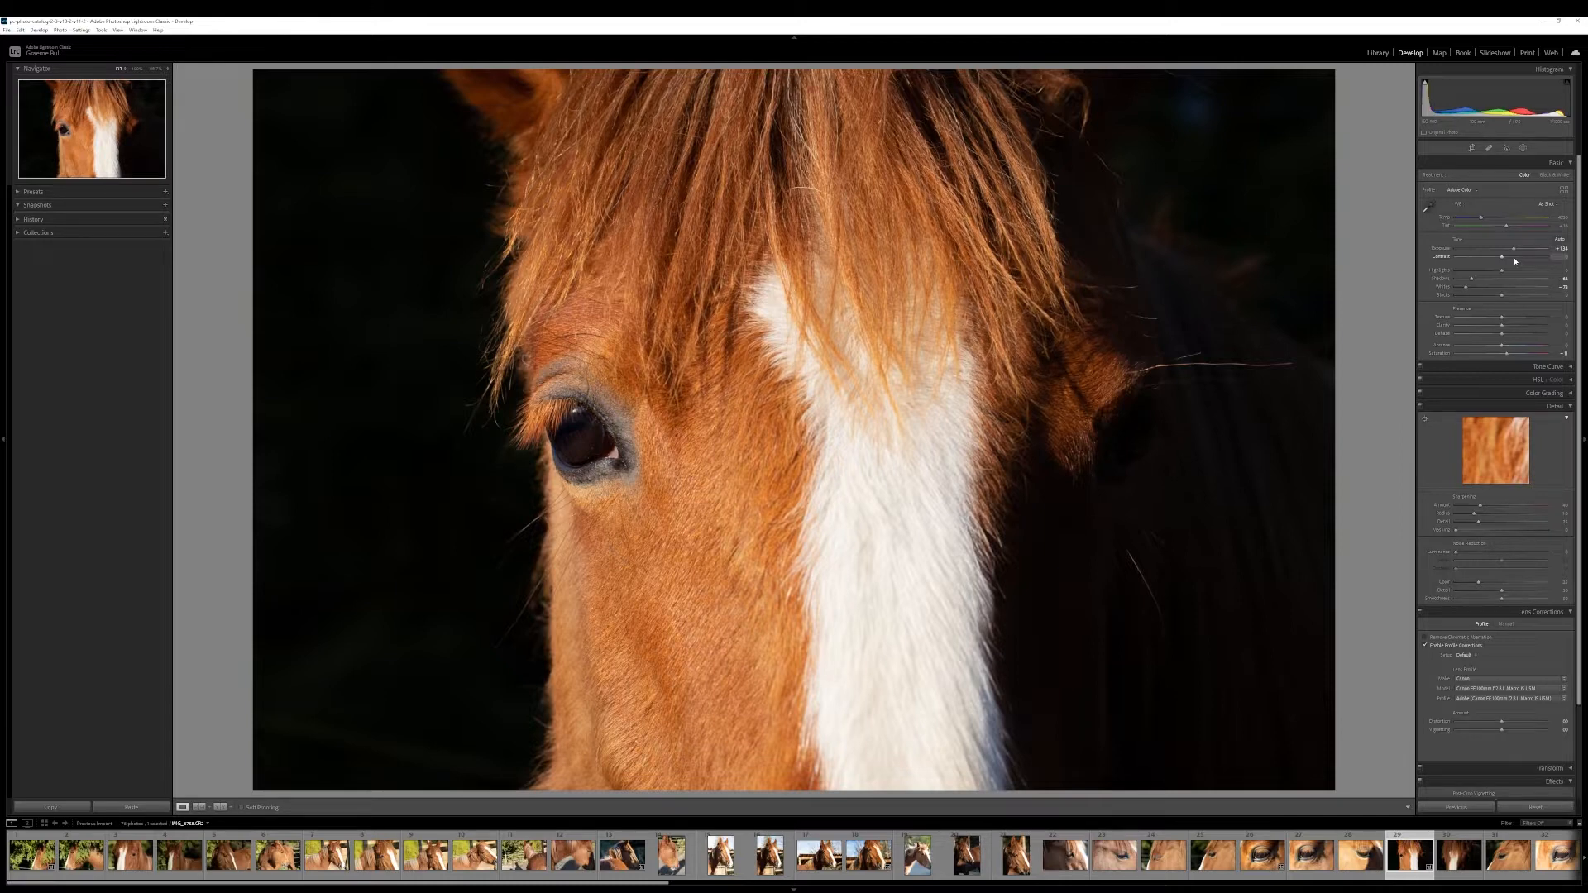
# Reset the Tone adjustments of the horse close-up and toggle the visibility of its existing eye mask
pyautogui.press('alt')
pyautogui.keyDown('alt'); pyautogui.click(1465, 240); pyautogui.keyUp('alt')
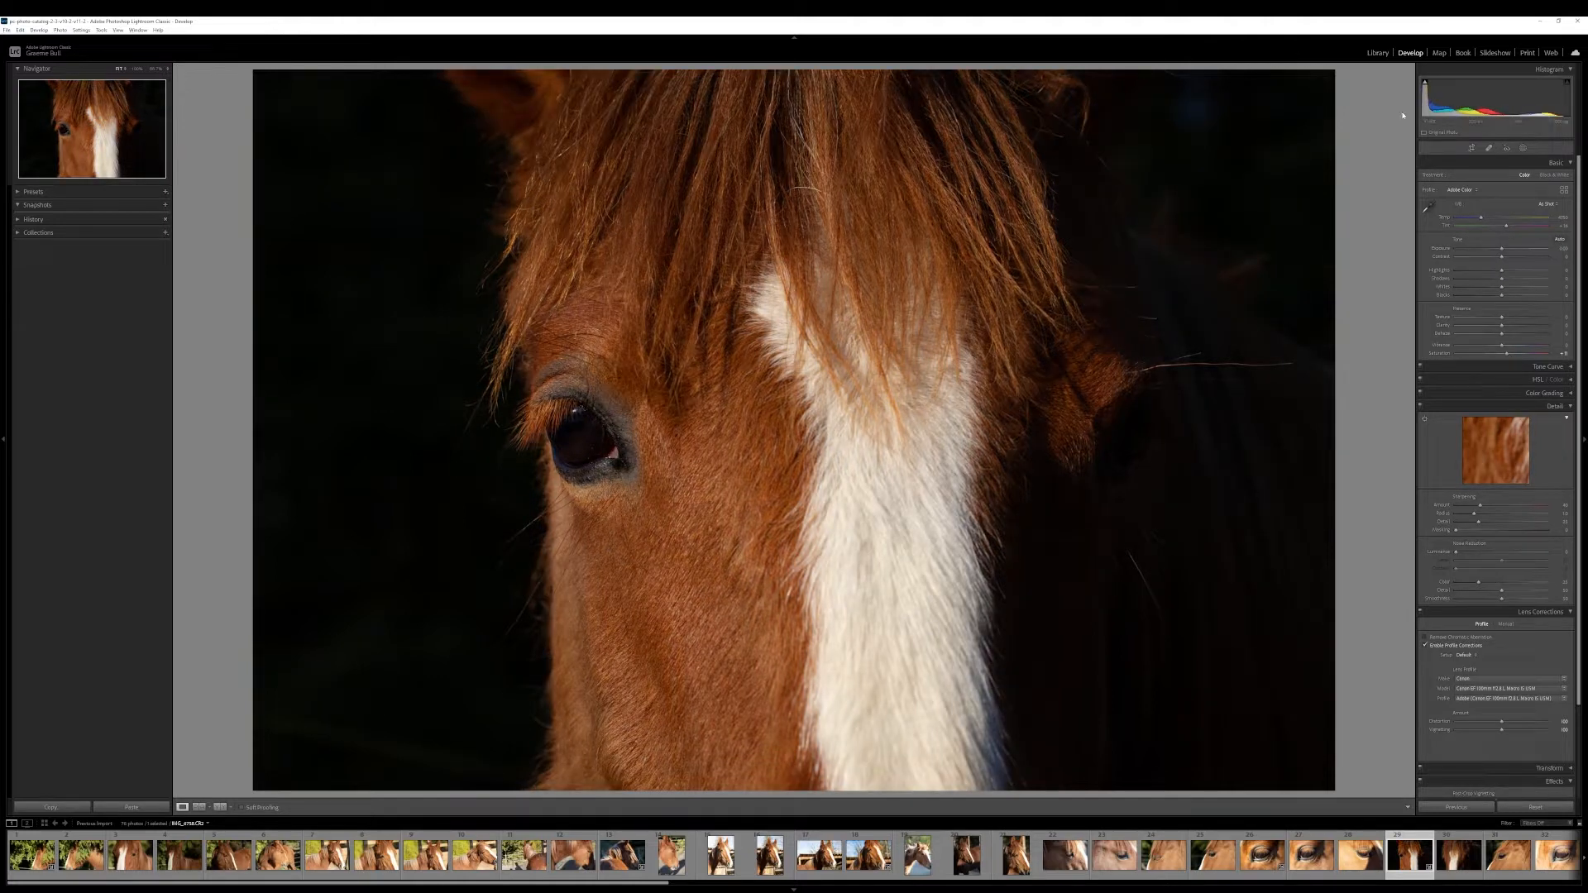
pyautogui.click(1523, 147)
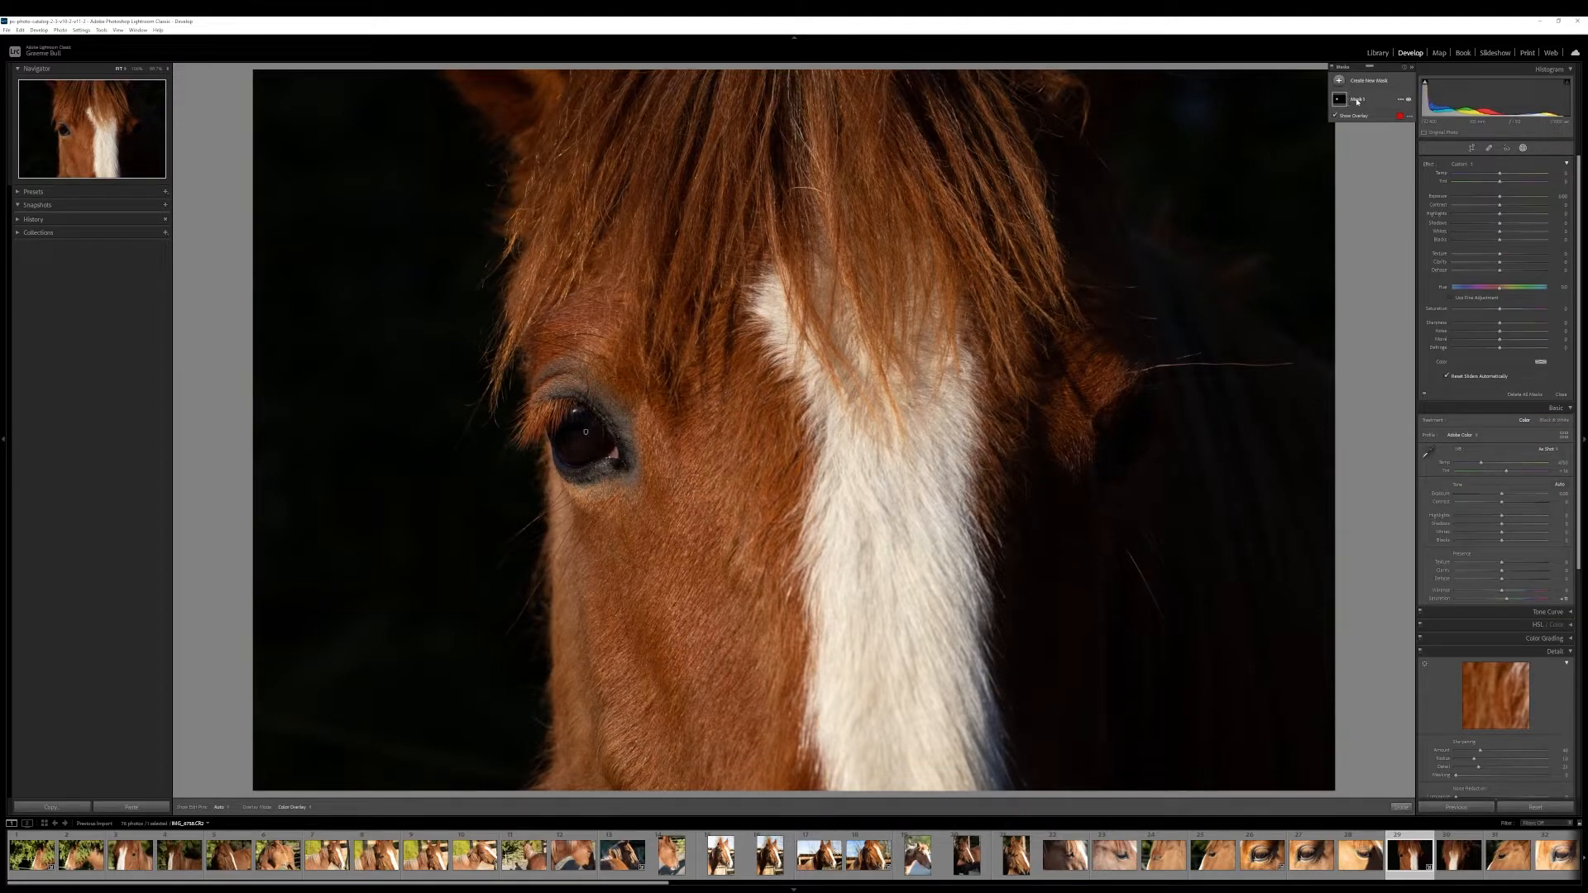
pyautogui.moveTo(1343, 104)
pyautogui.click(1409, 100)
pyautogui.click(1560, 395)
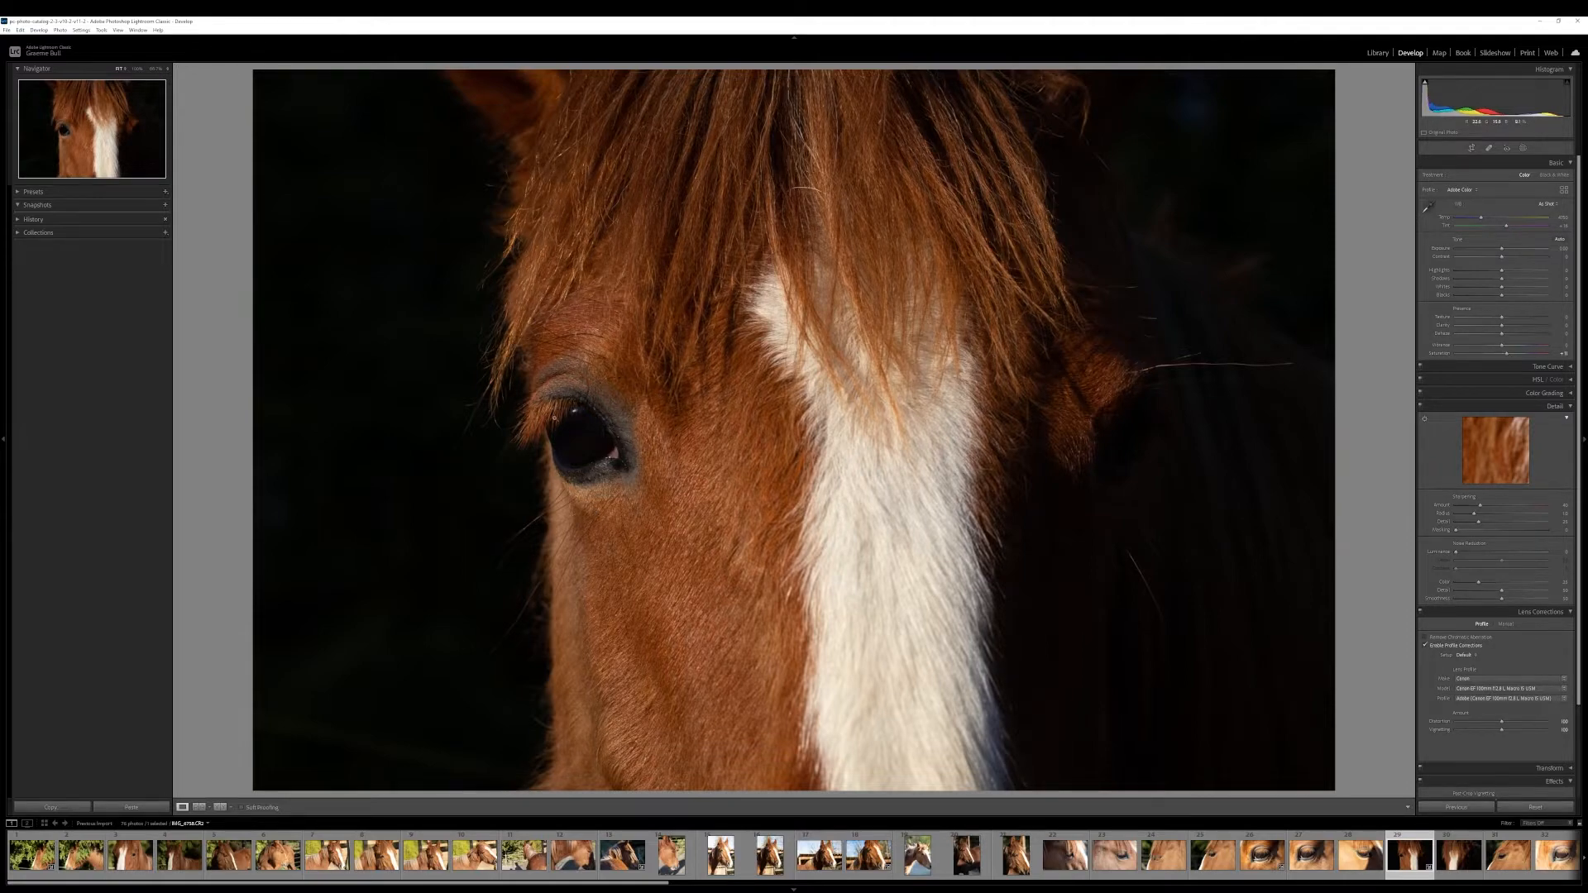
# Examine the eye, the face edge against the dark background and the shaded side of the head up close
pyautogui.click(554, 418)
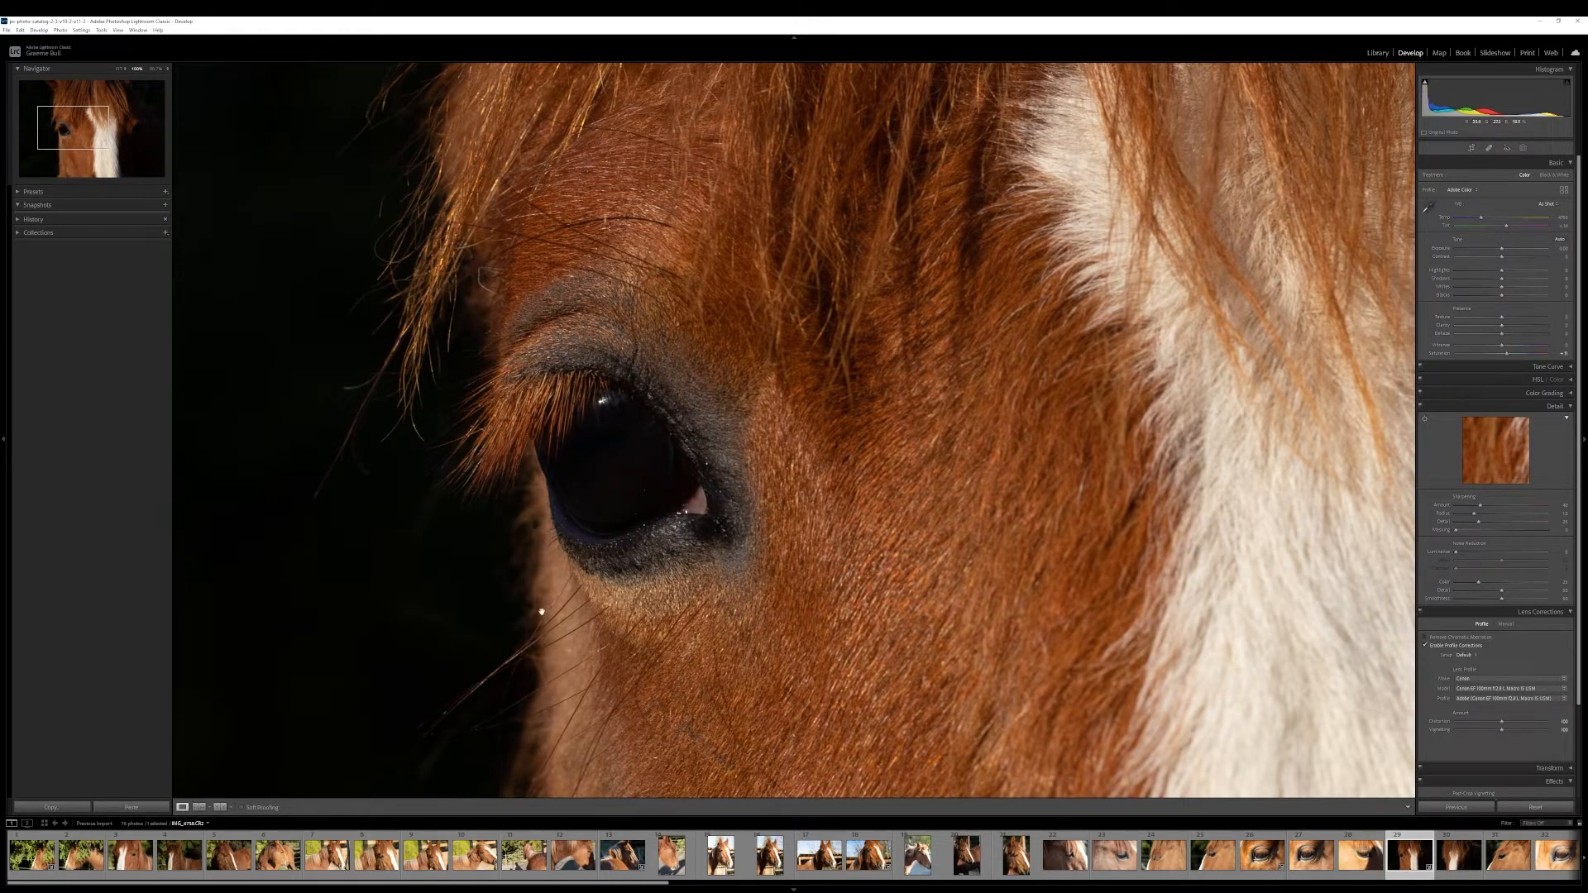
pyautogui.click(603, 445)
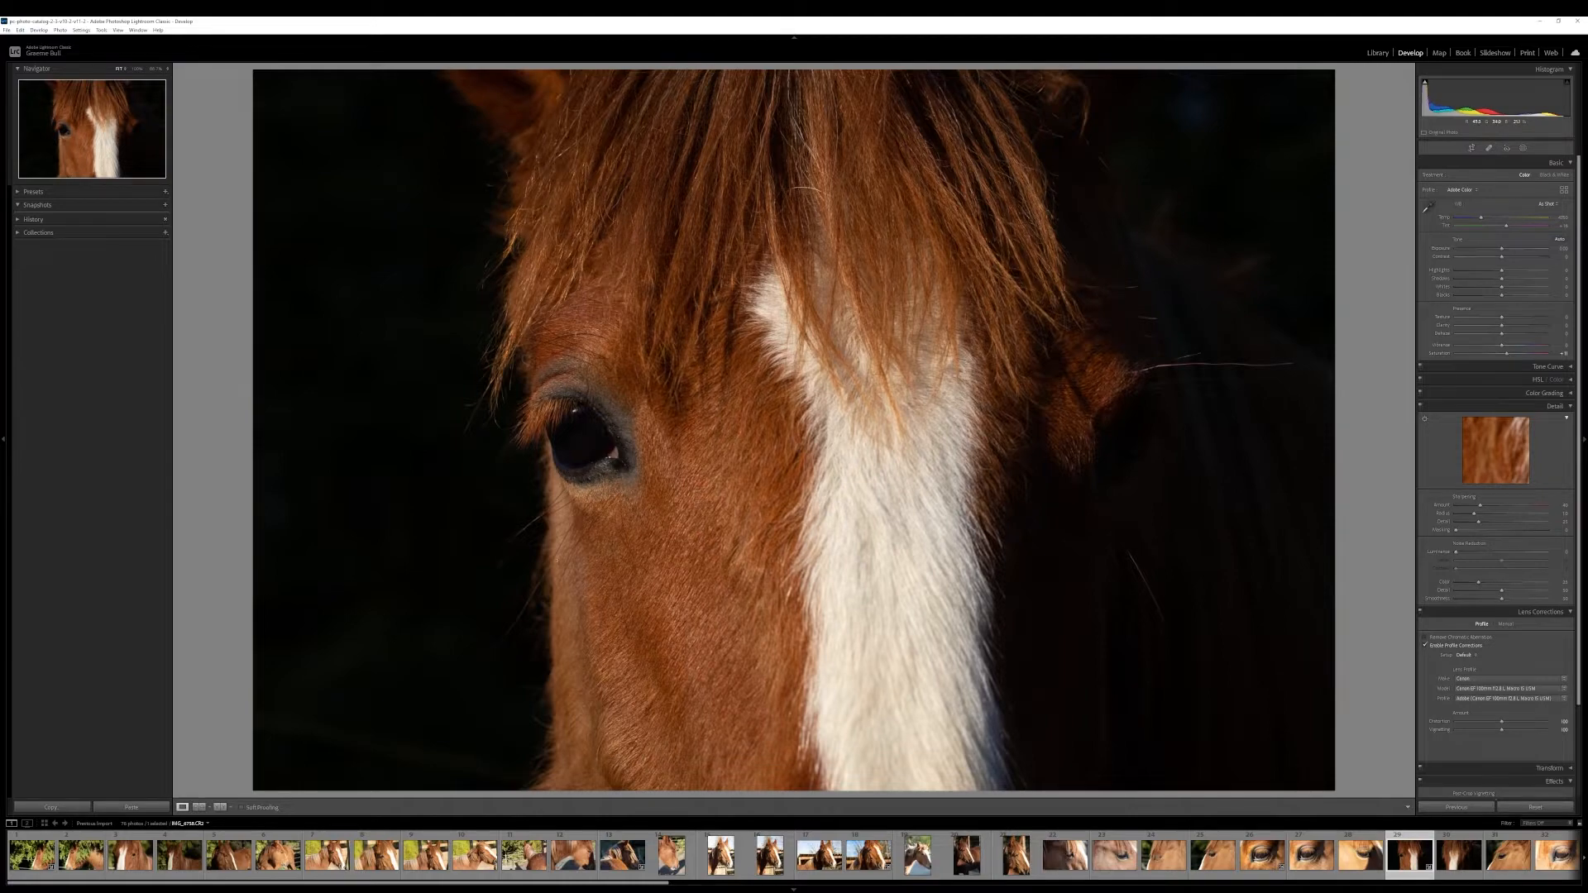
pyautogui.click(548, 489)
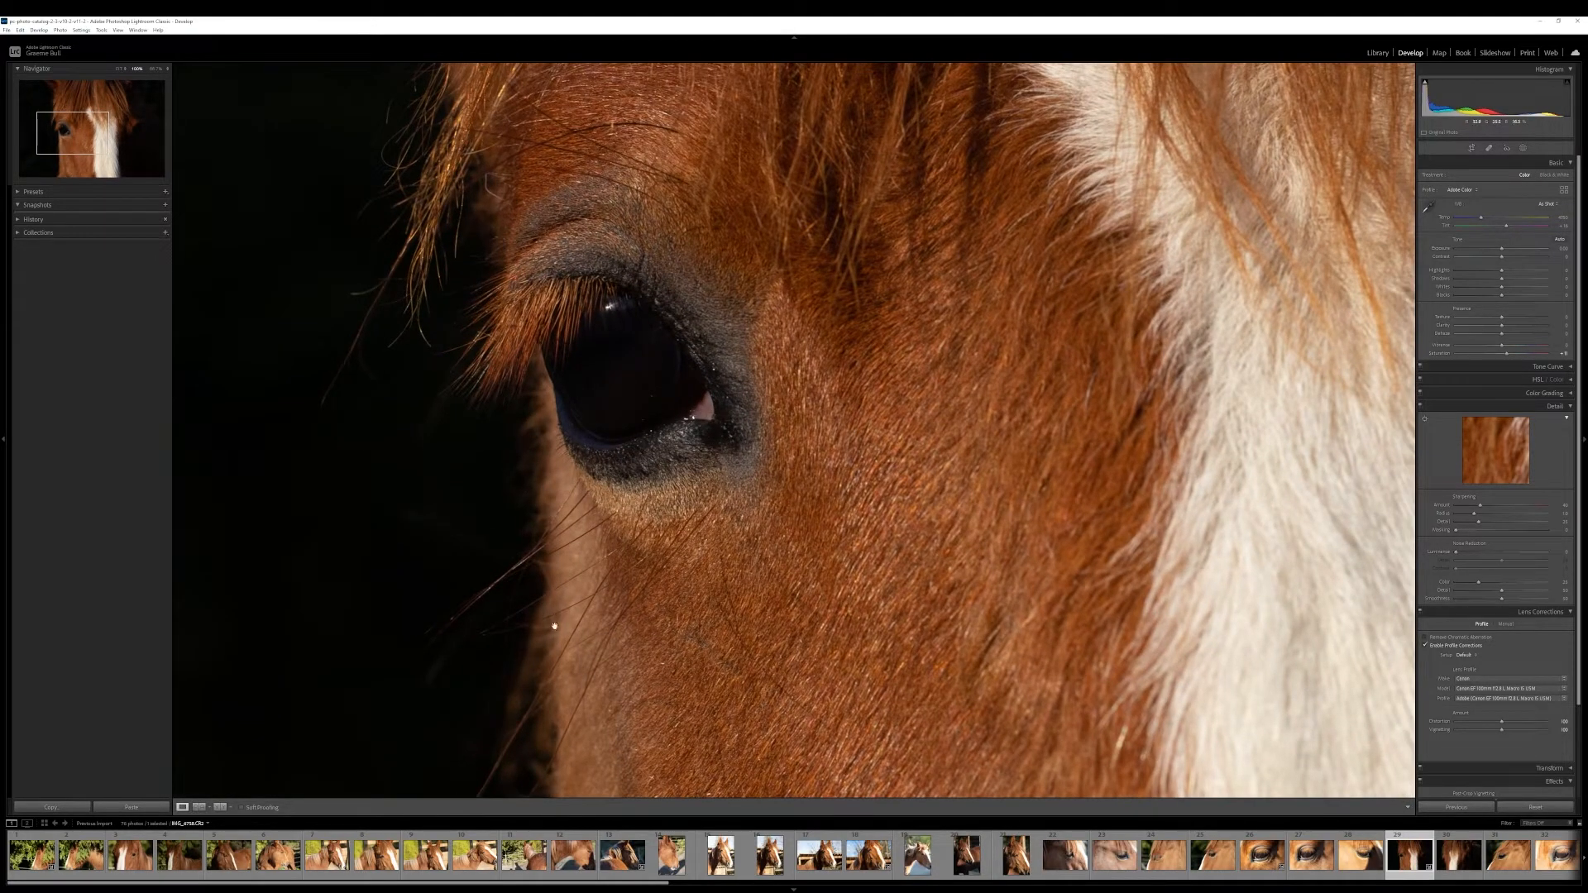
pyautogui.click(550, 596)
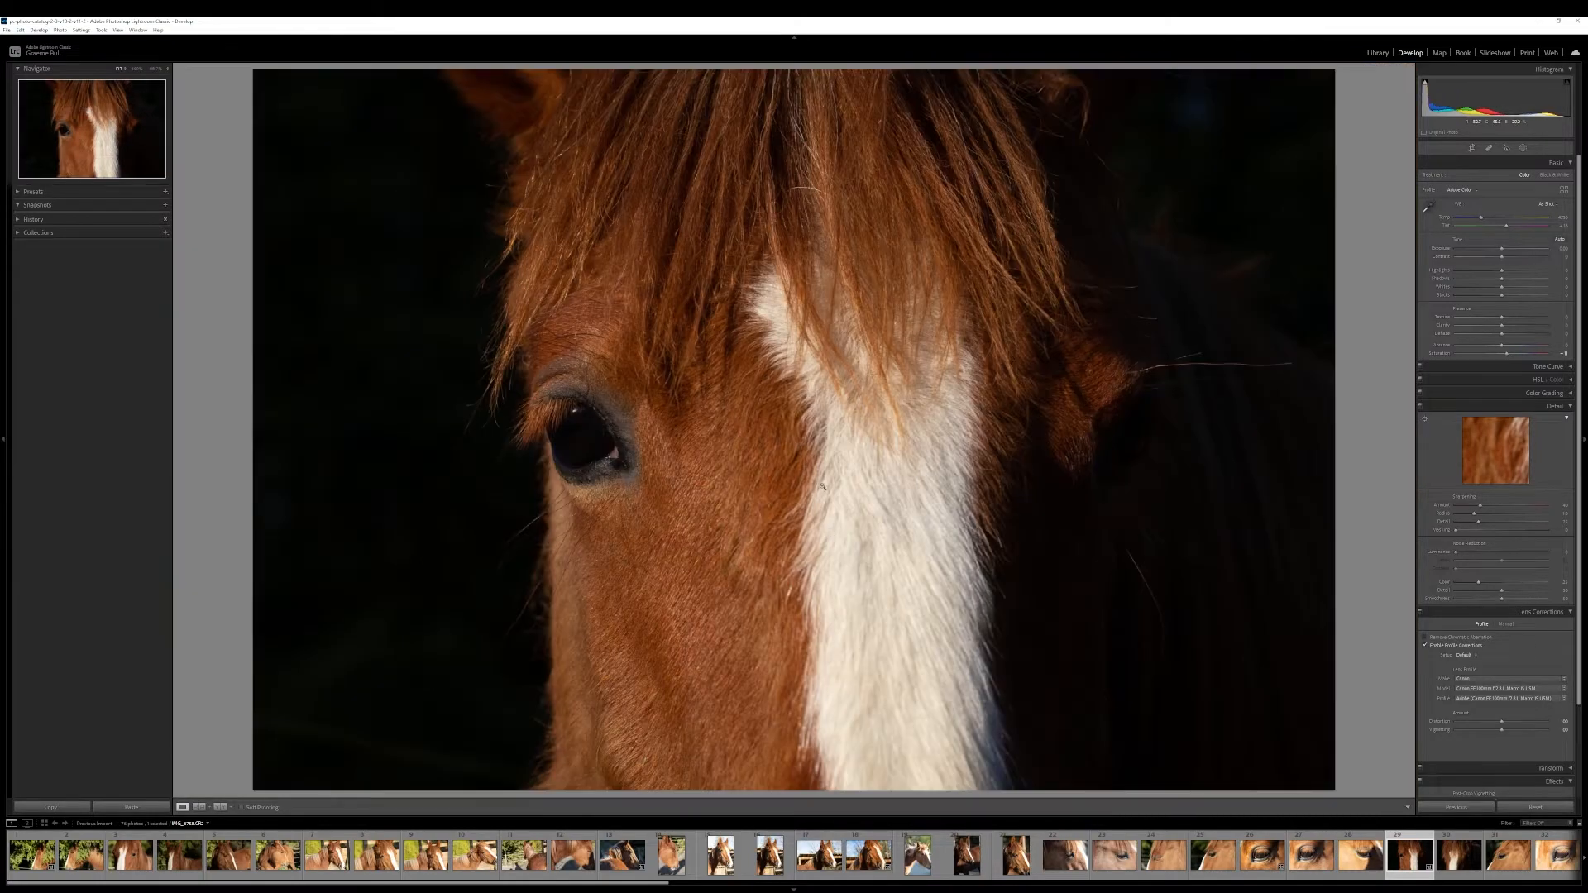
pyautogui.click(1303, 266)
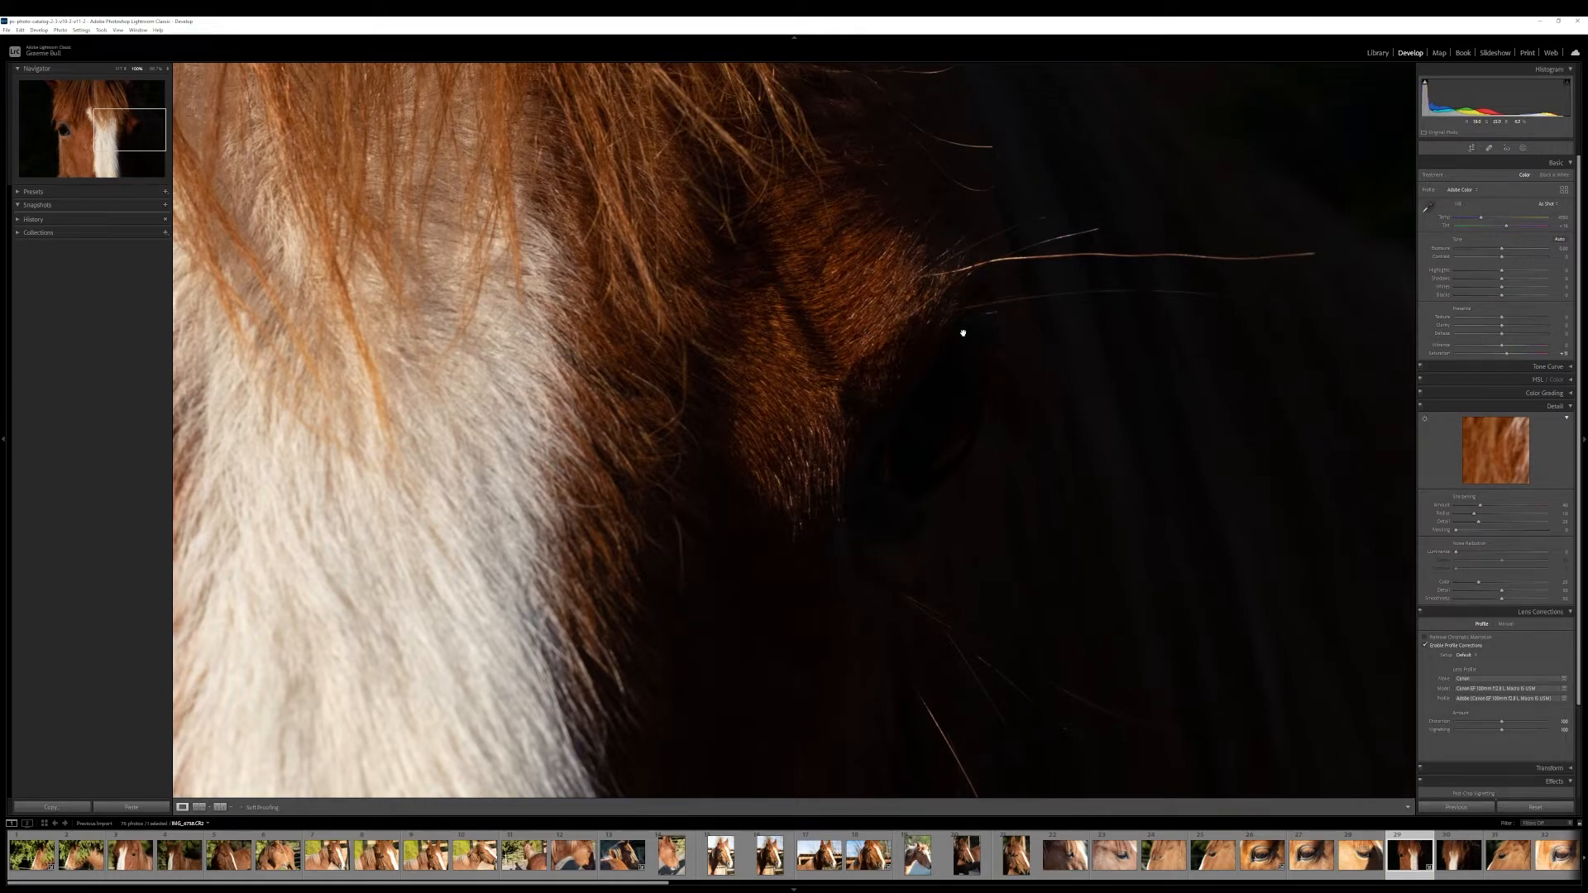
pyautogui.click(832, 397)
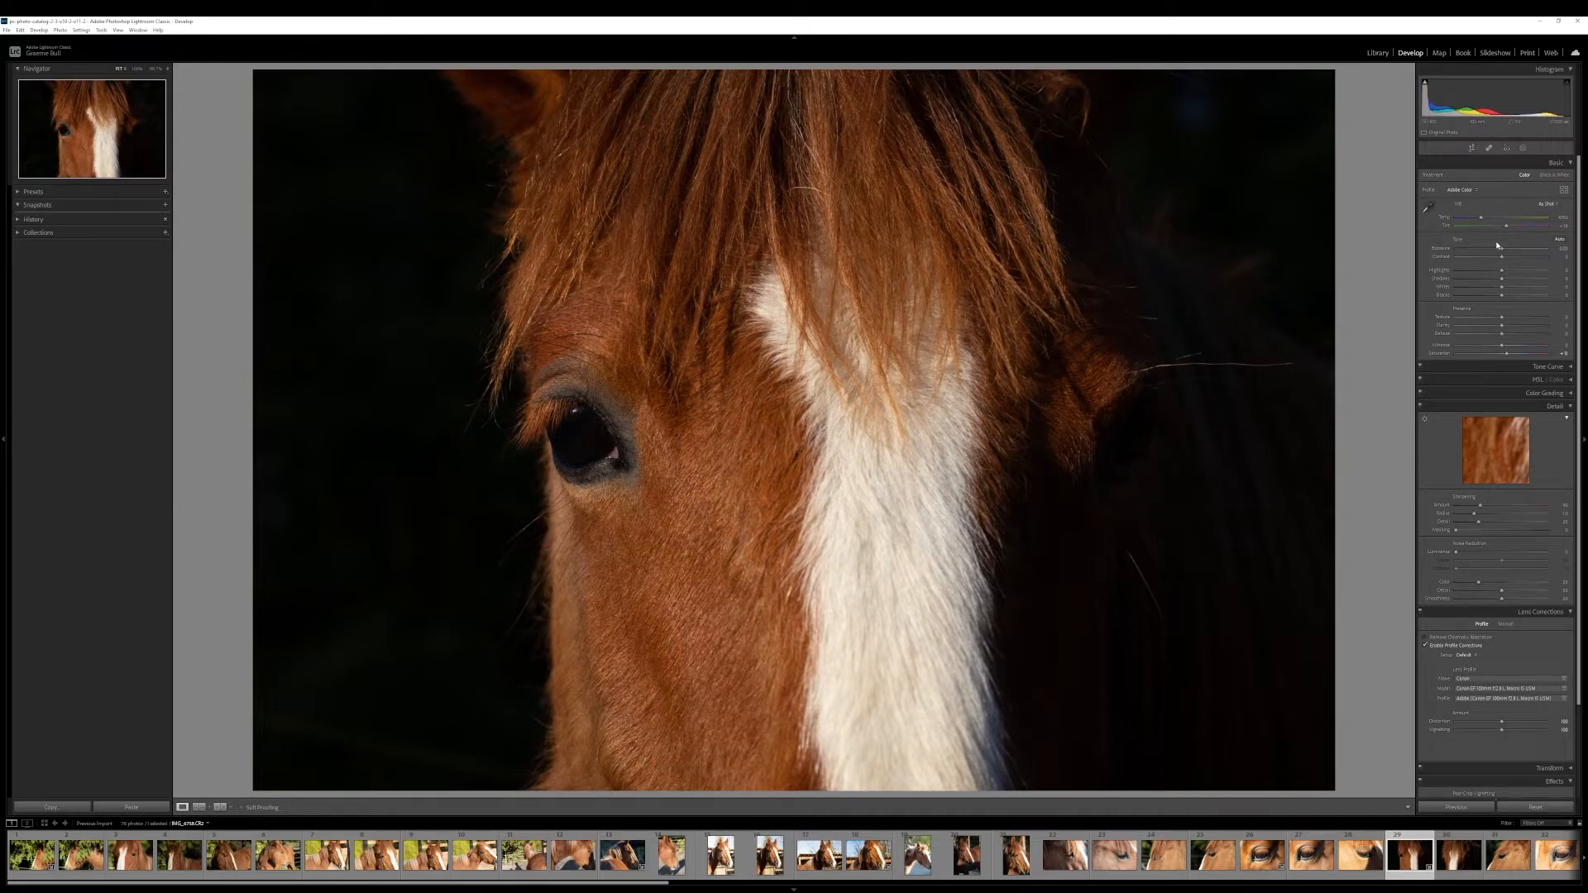
# Lower the Shadows to darken the background, checking both dark sides of the head up close
pyautogui.moveTo(1501, 282)
pyautogui.mouseDown()
pyautogui.moveTo(1451, 287)
pyautogui.moveTo(1482, 286)
pyautogui.mouseUp()
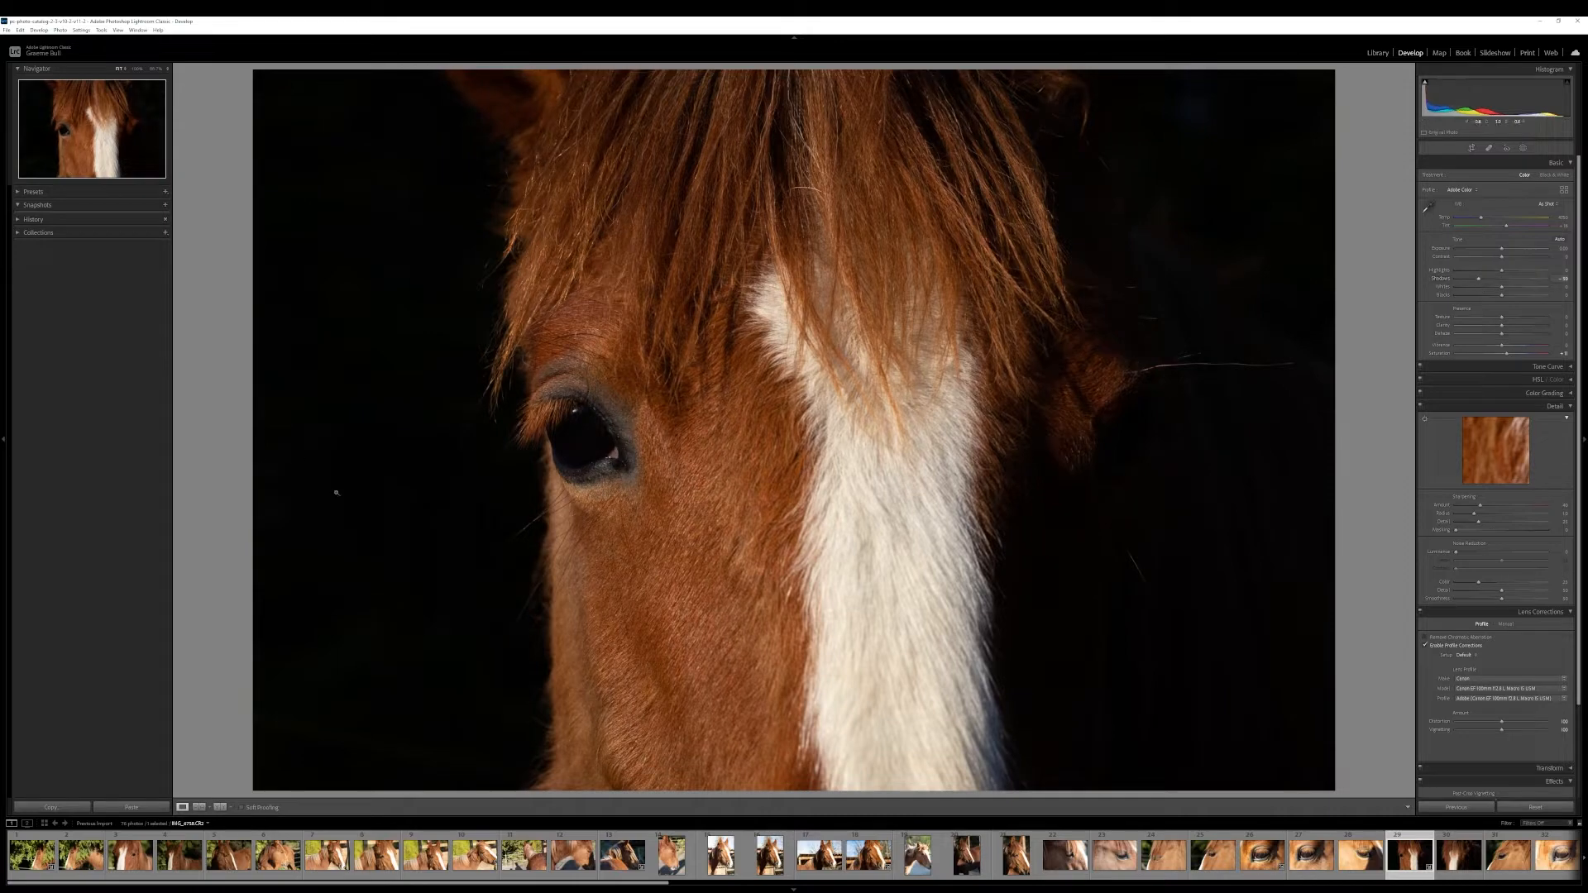
pyautogui.click(379, 631)
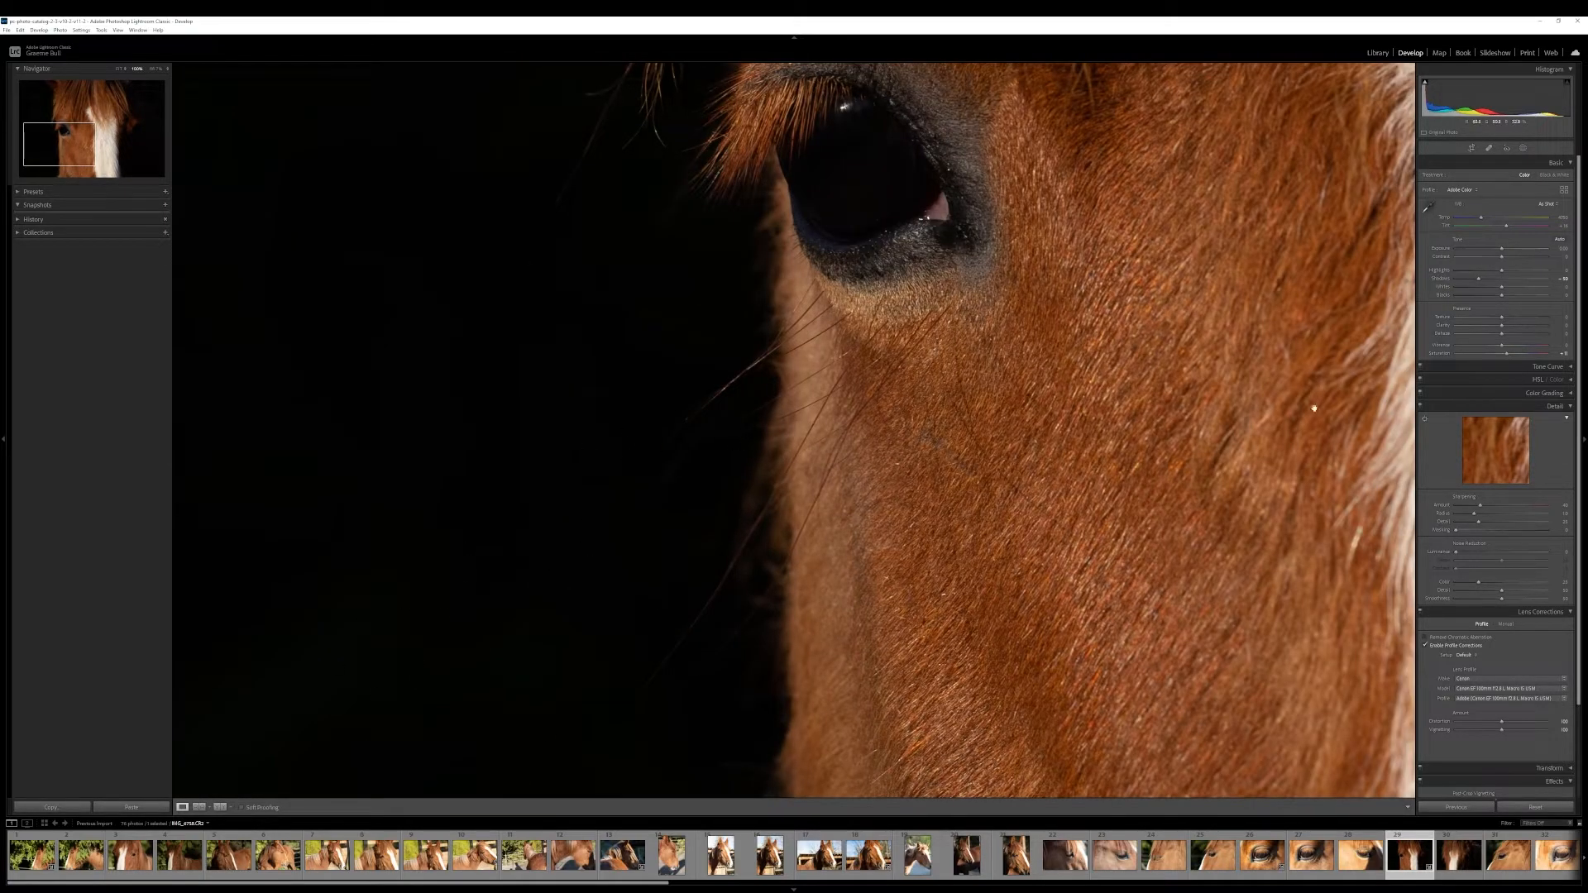
pyautogui.moveTo(1480, 280)
pyautogui.mouseDown()
pyautogui.moveTo(1529, 280)
pyautogui.moveTo(1479, 284)
pyautogui.mouseUp()
pyautogui.click(950, 391)
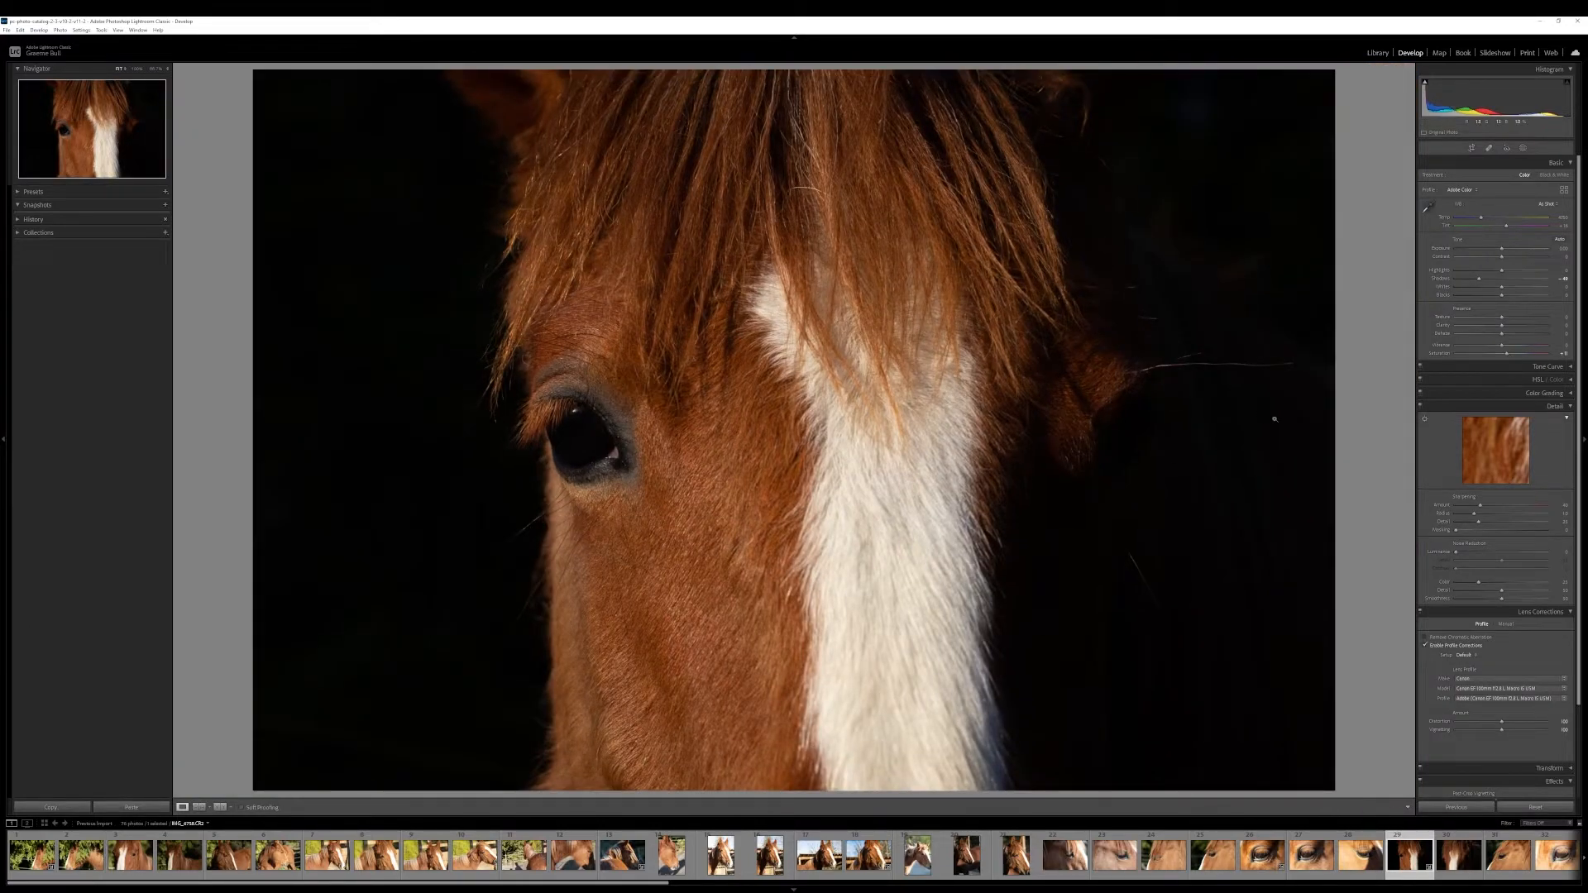
pyautogui.click(1275, 419)
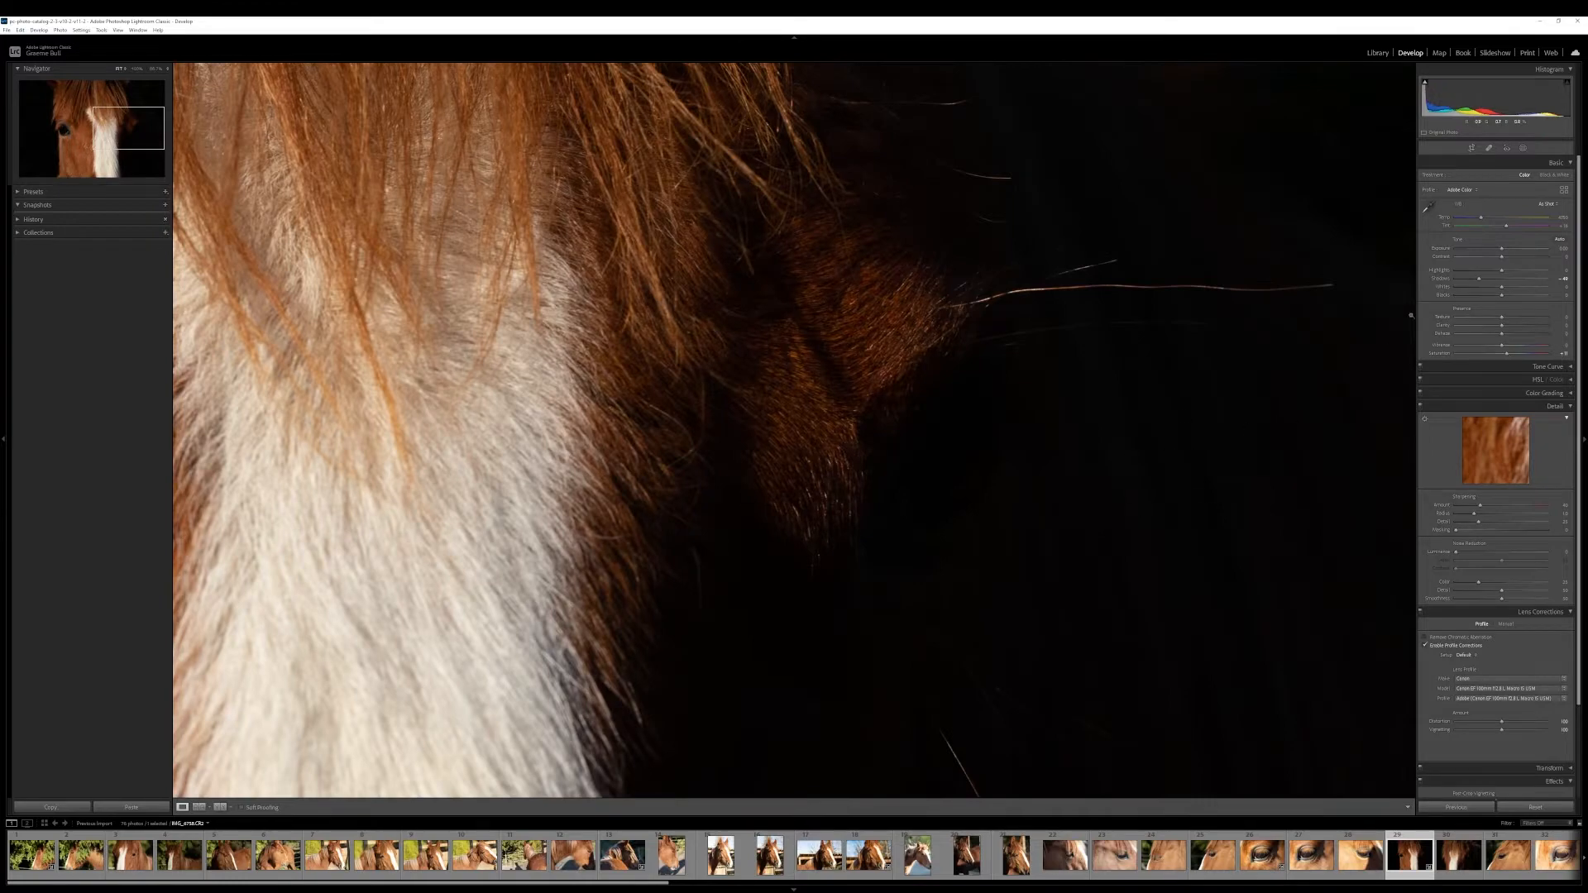
pyautogui.click(1411, 315)
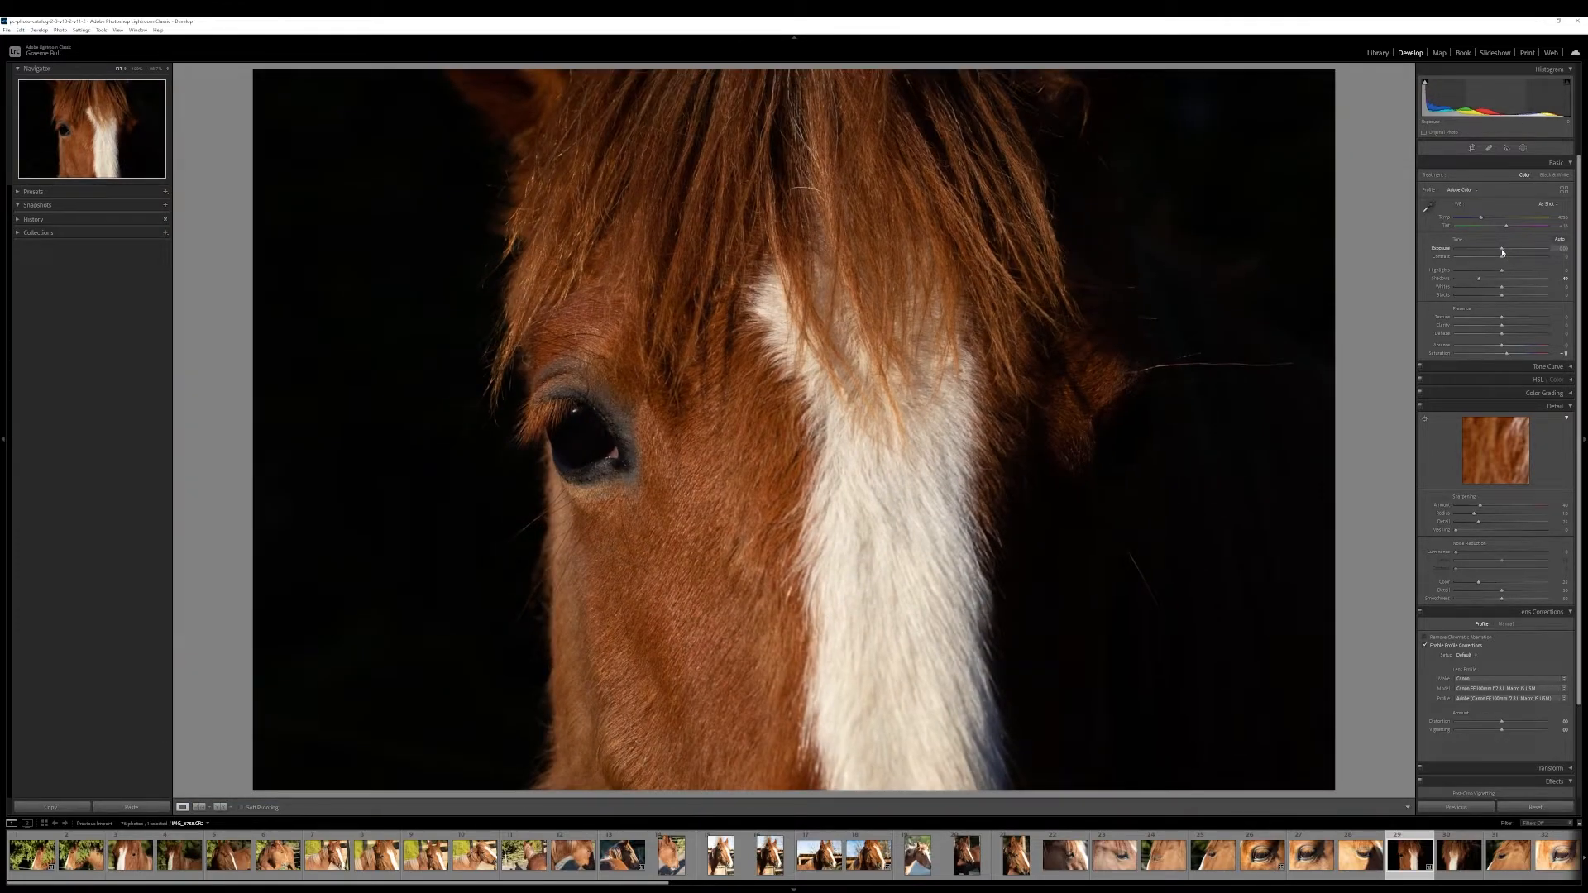
# Raise the Exposure slightly and check the detail in the white blaze up close
pyautogui.moveTo(1503, 253); pyautogui.dragTo(1506, 252)
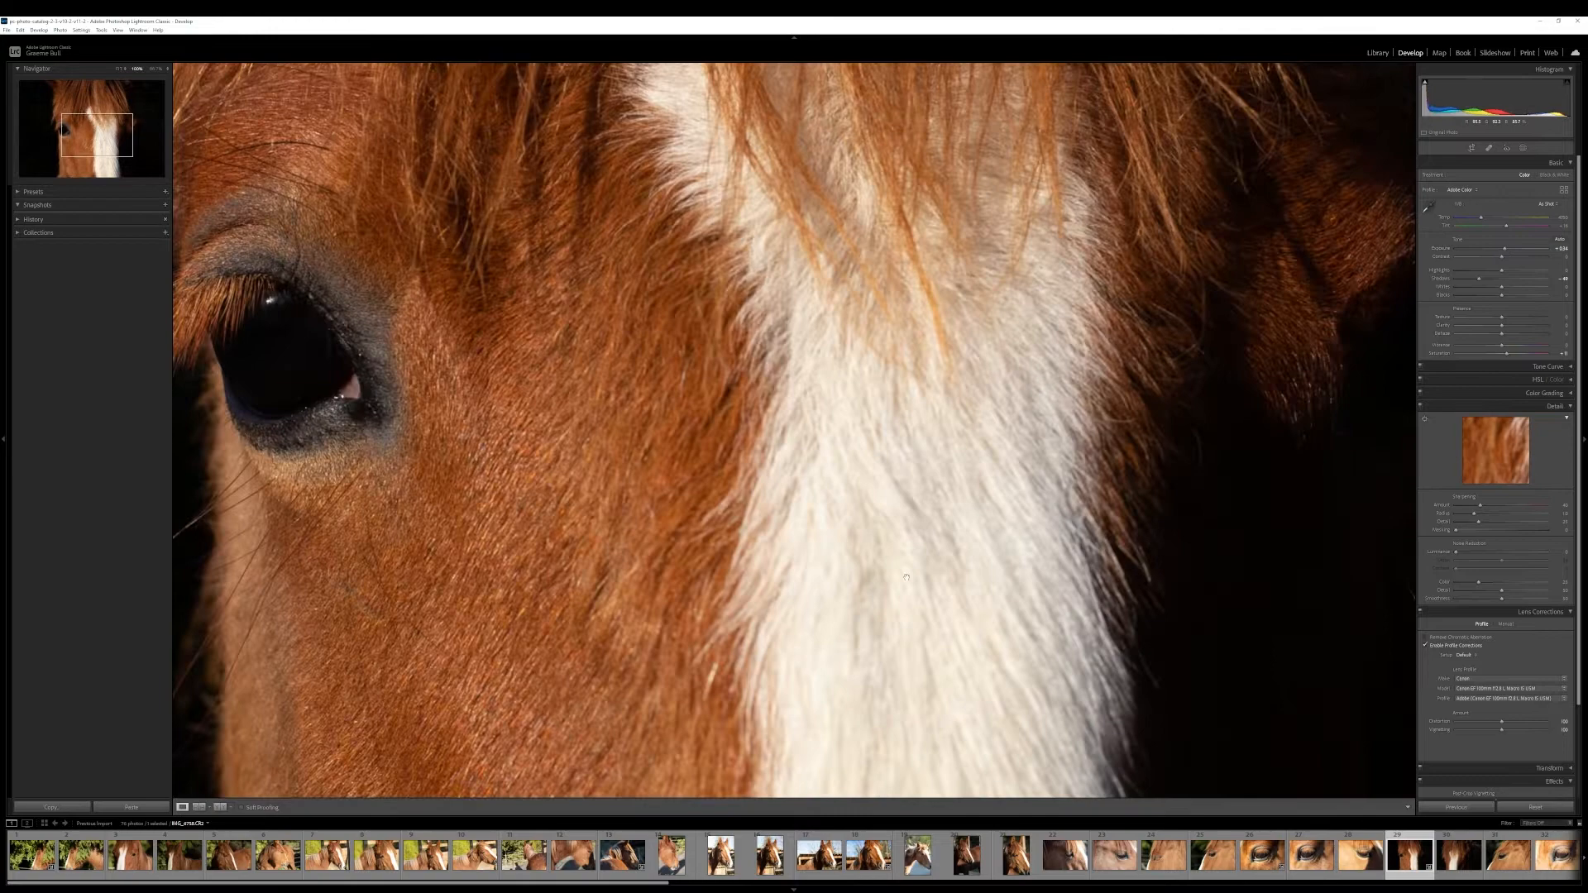
pyautogui.click(887, 529)
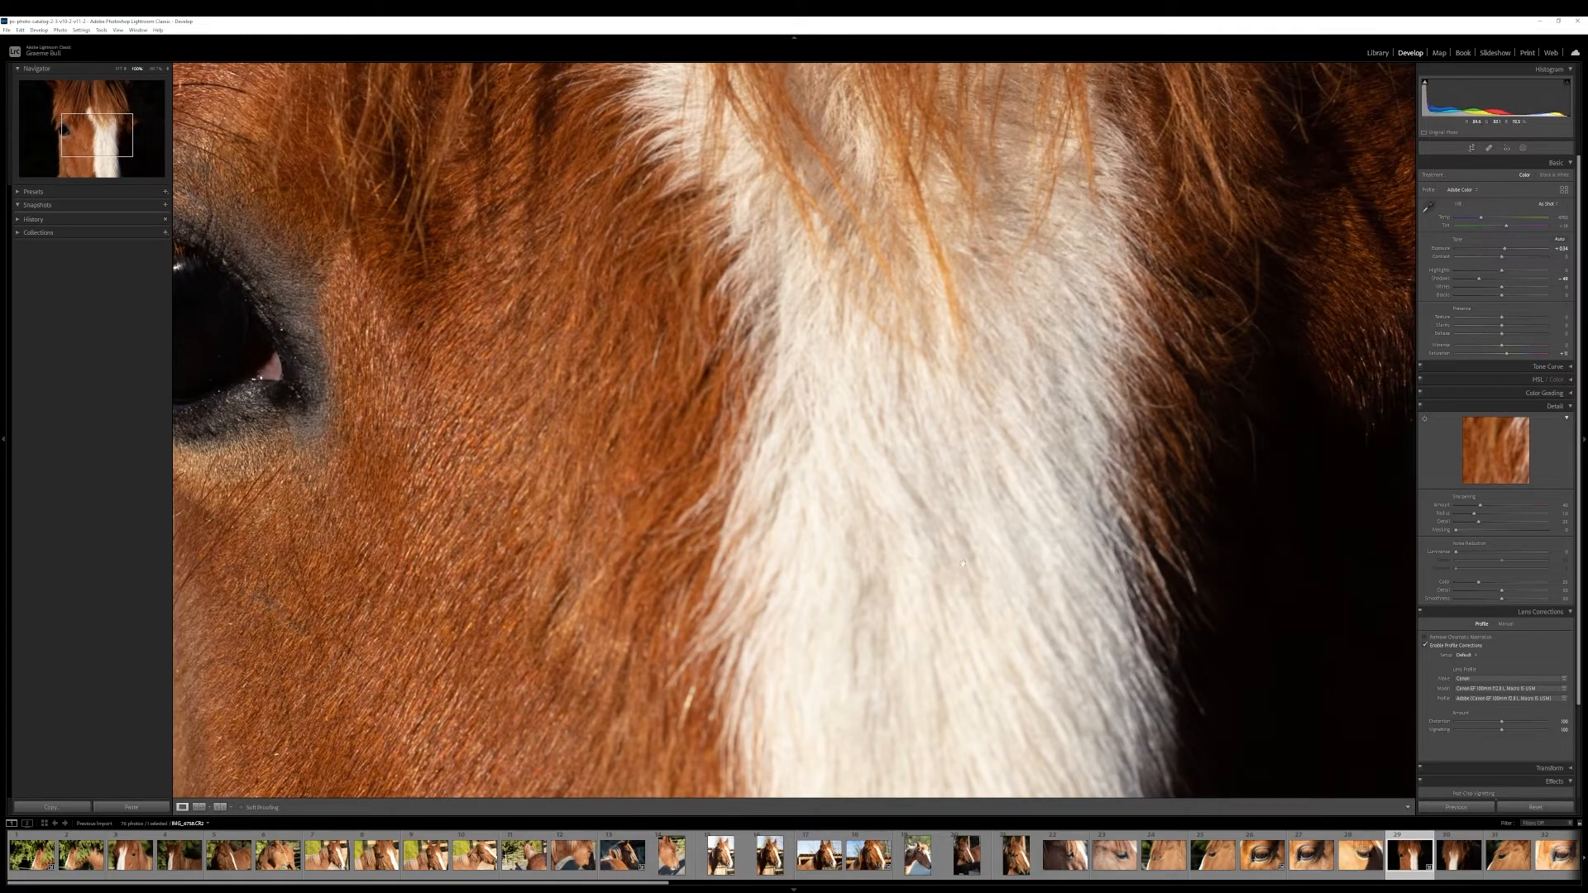
pyautogui.click(978, 469)
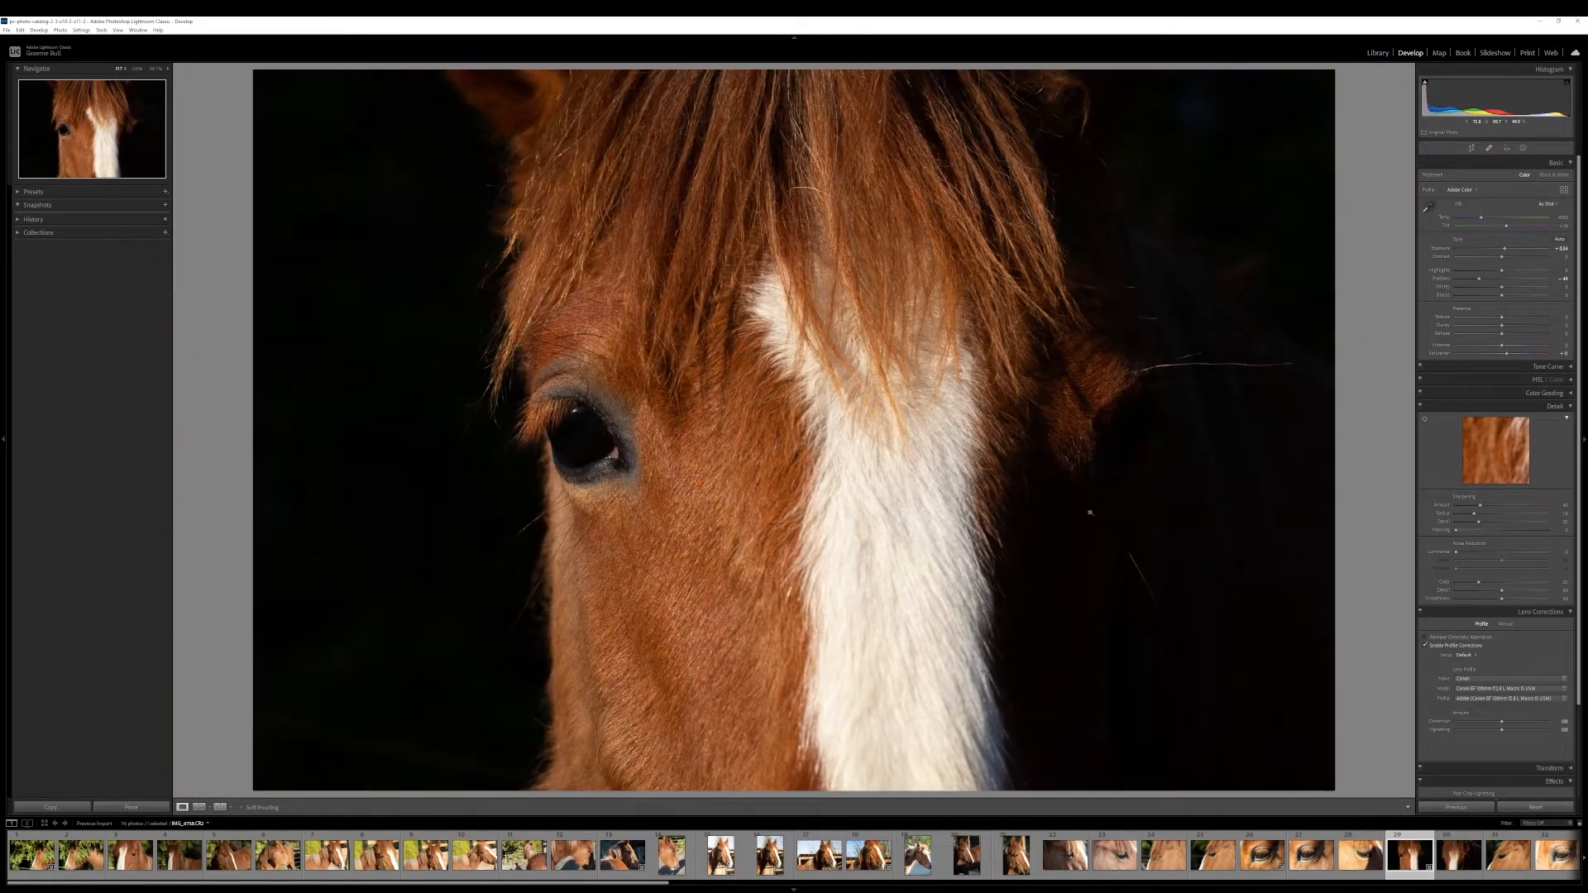
# Try a stronger Exposure increase, check the white blaze for lost detail, and pull the Exposure back down
pyautogui.moveTo(1505, 249); pyautogui.dragTo(1510, 250)
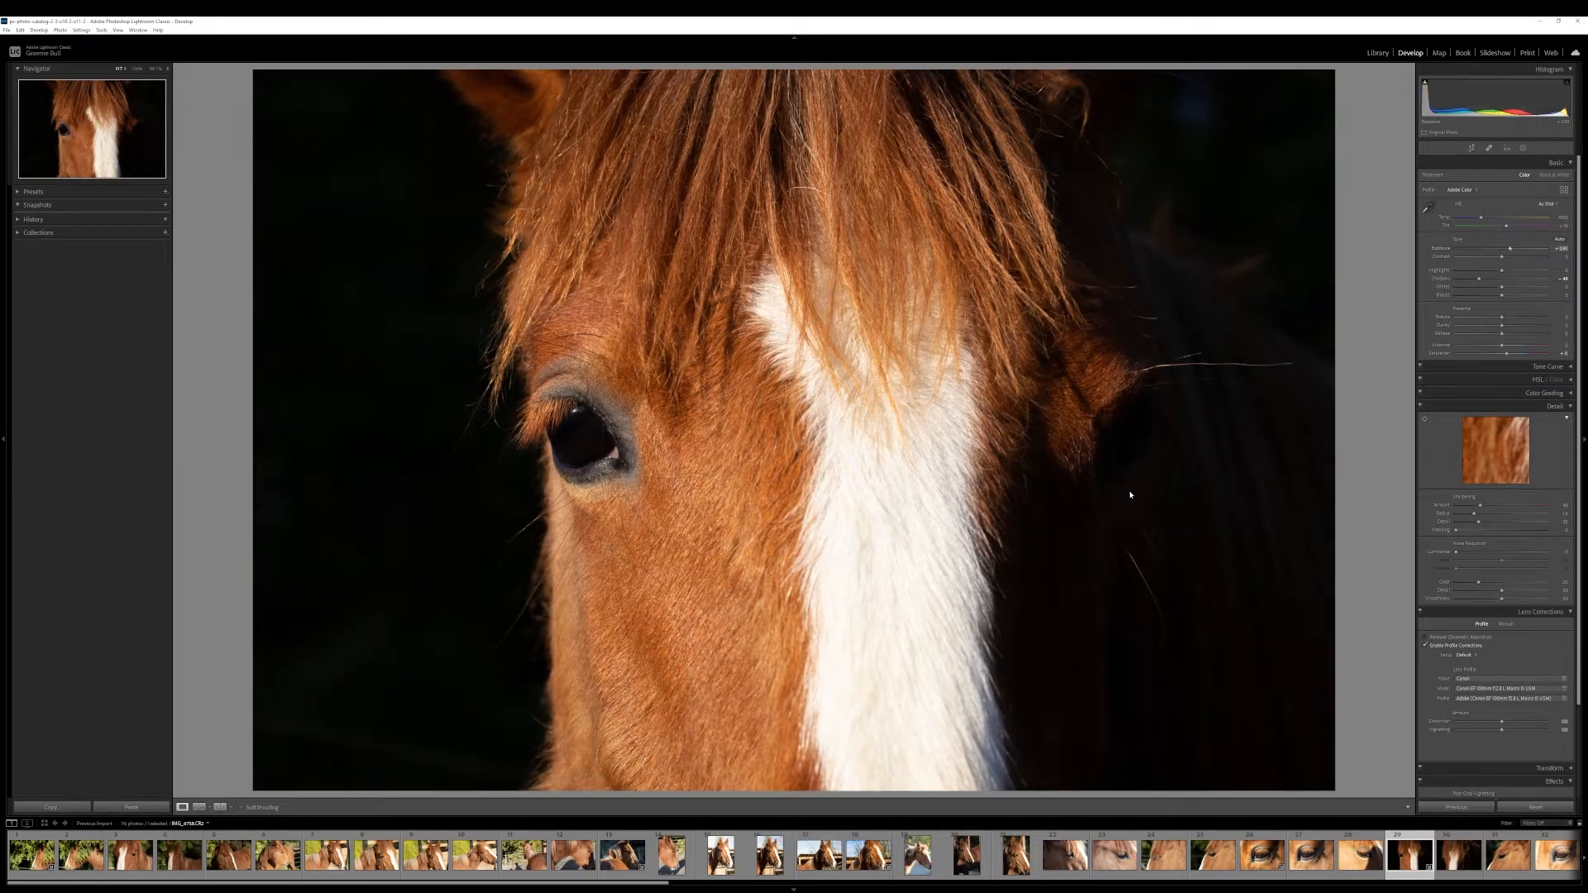
pyautogui.click(831, 589)
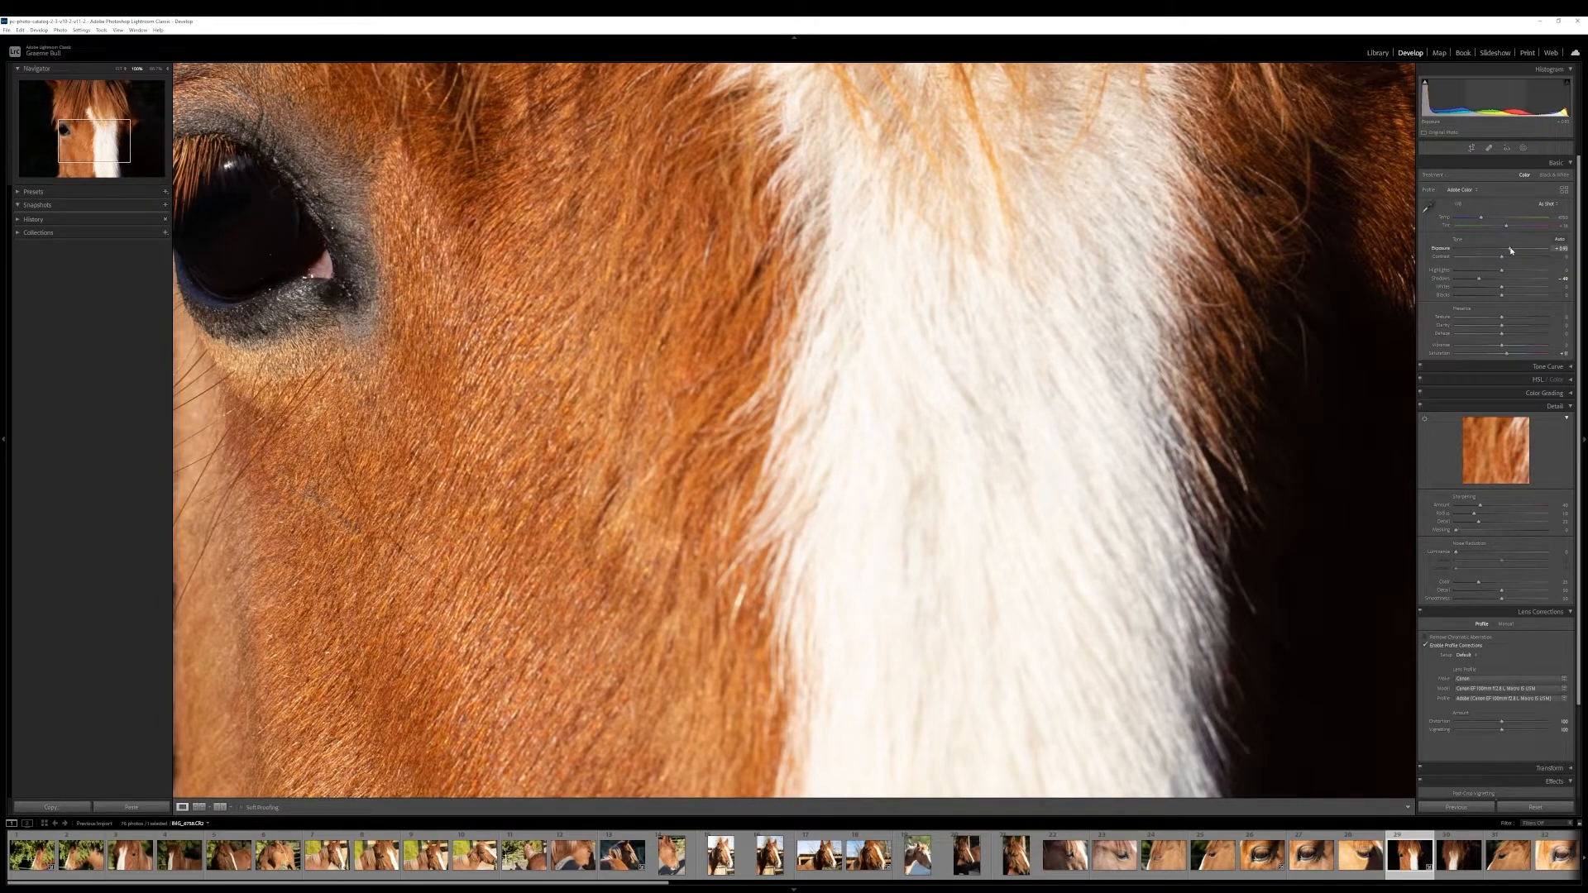
pyautogui.moveTo(1510, 250); pyautogui.dragTo(1503, 251)
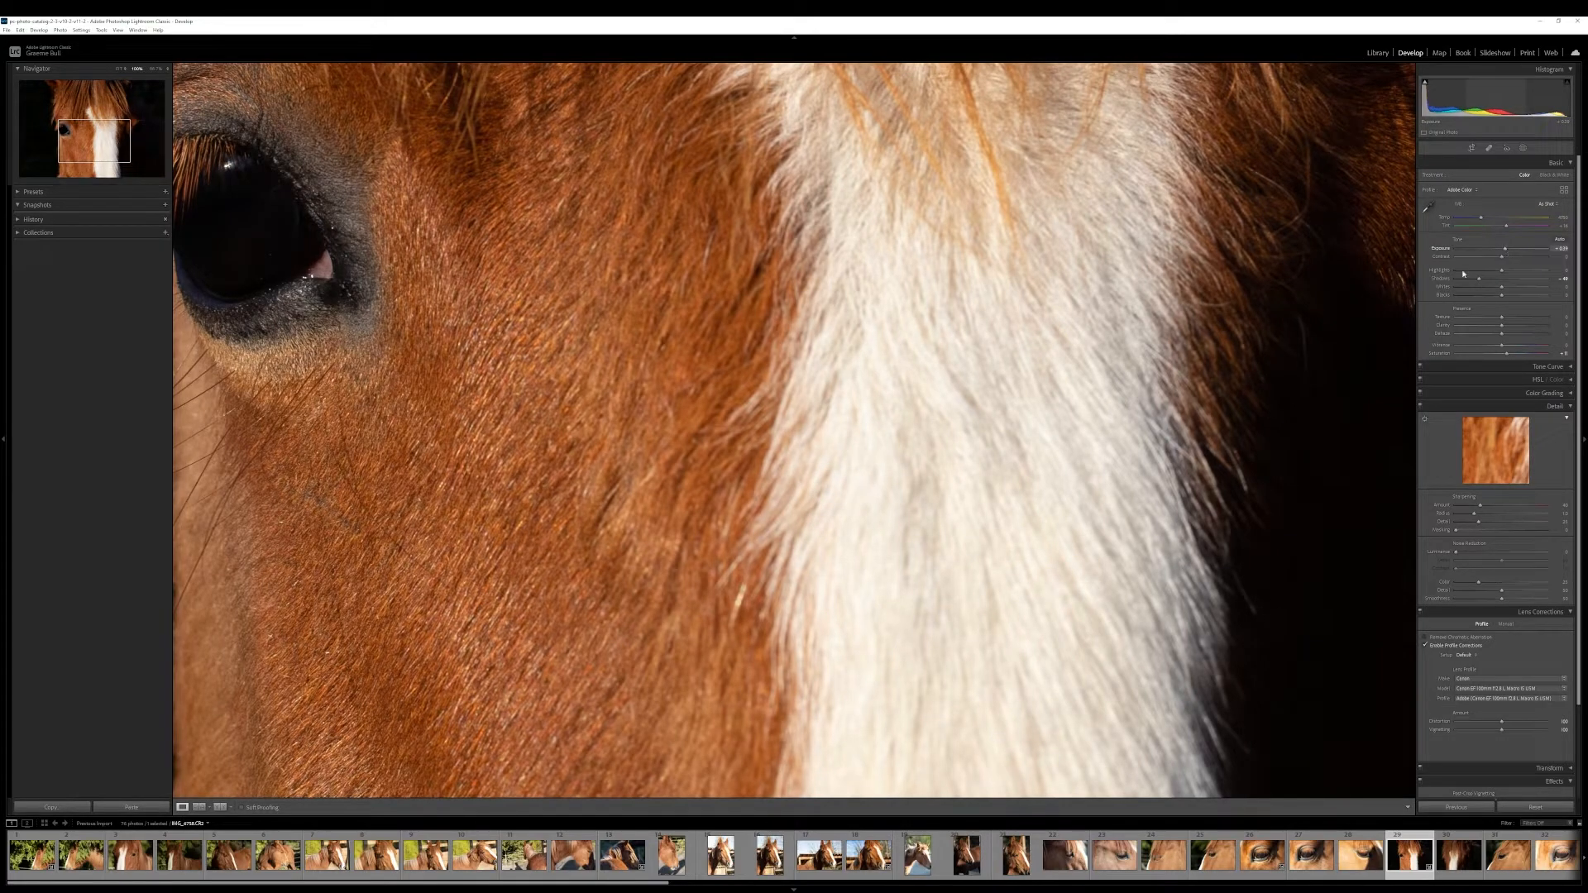
pyautogui.click(882, 588)
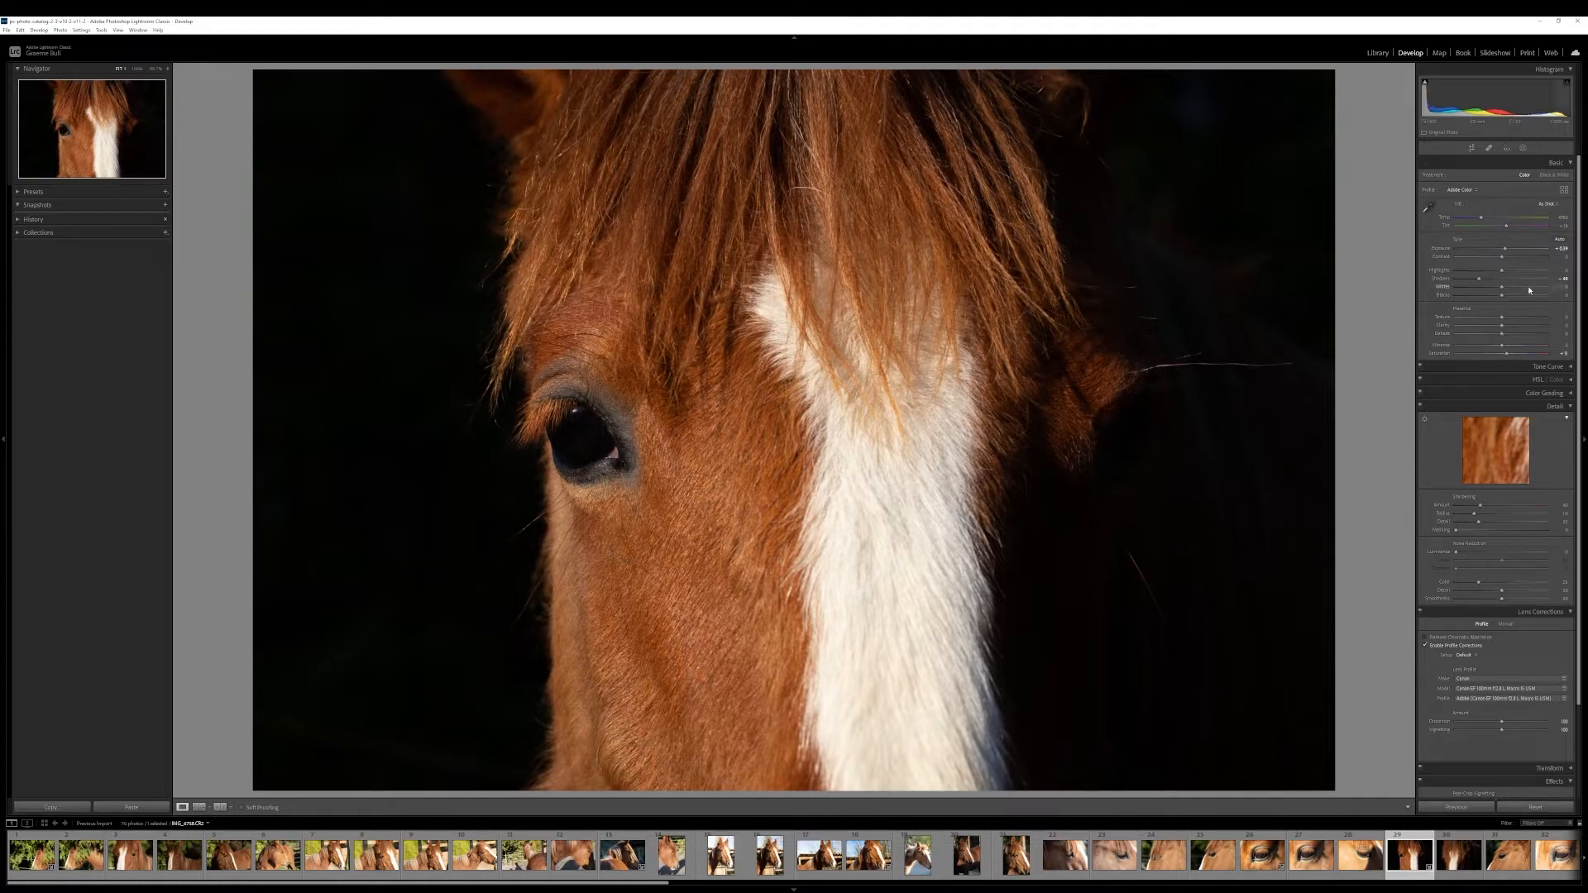
# Lower the Whites and Highlights to protect the blaze, and raise the Exposure a little to compensate
pyautogui.moveTo(1501, 289); pyautogui.dragTo(1490, 290)
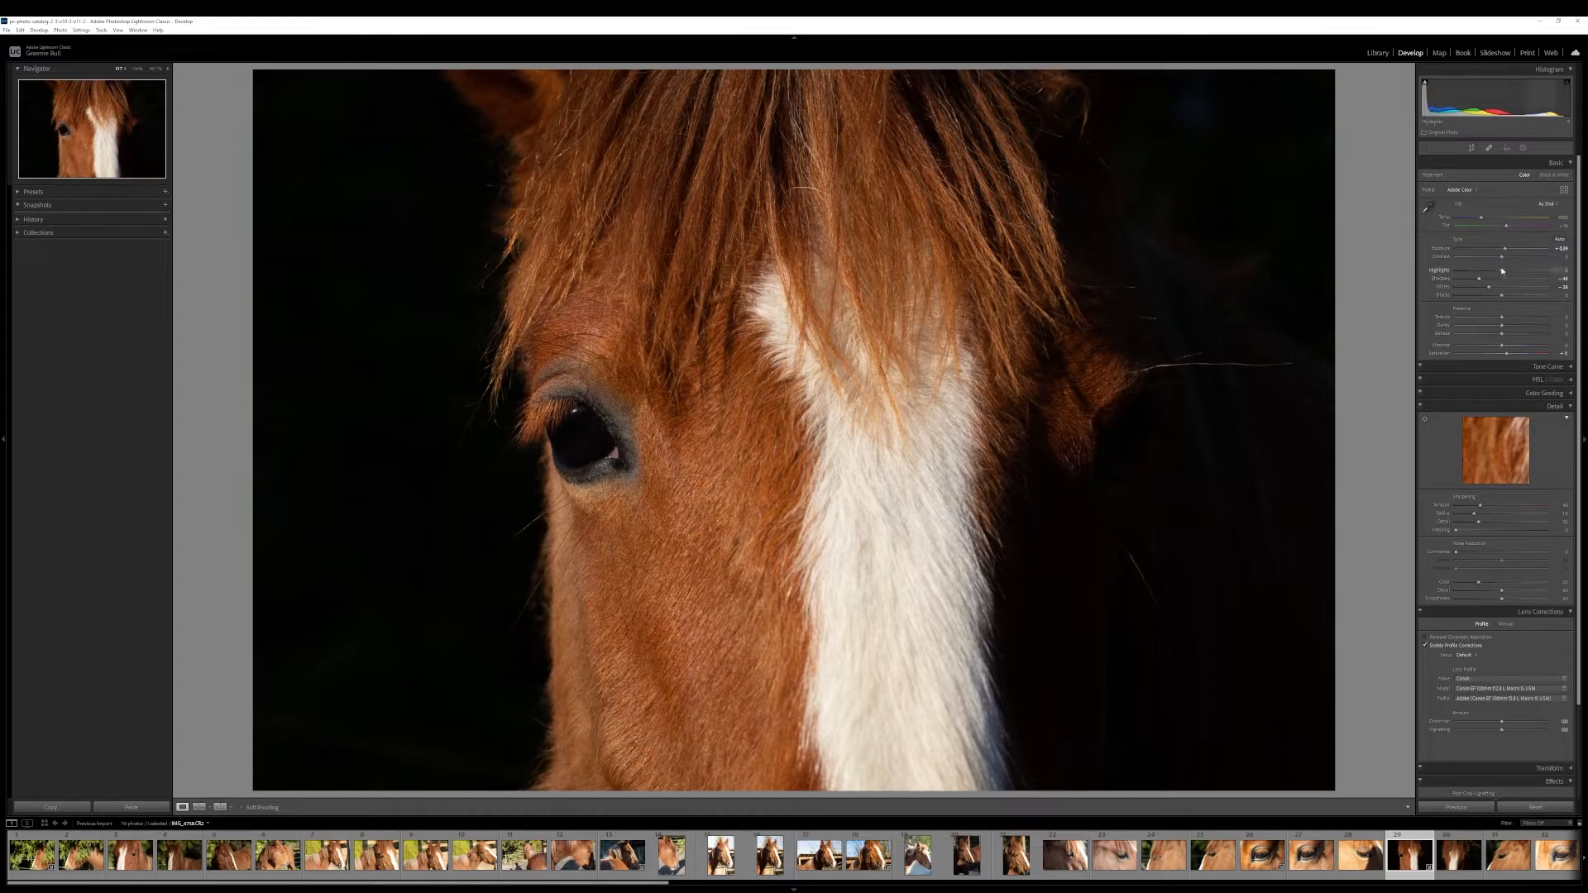
pyautogui.moveTo(1501, 270); pyautogui.dragTo(1495, 270)
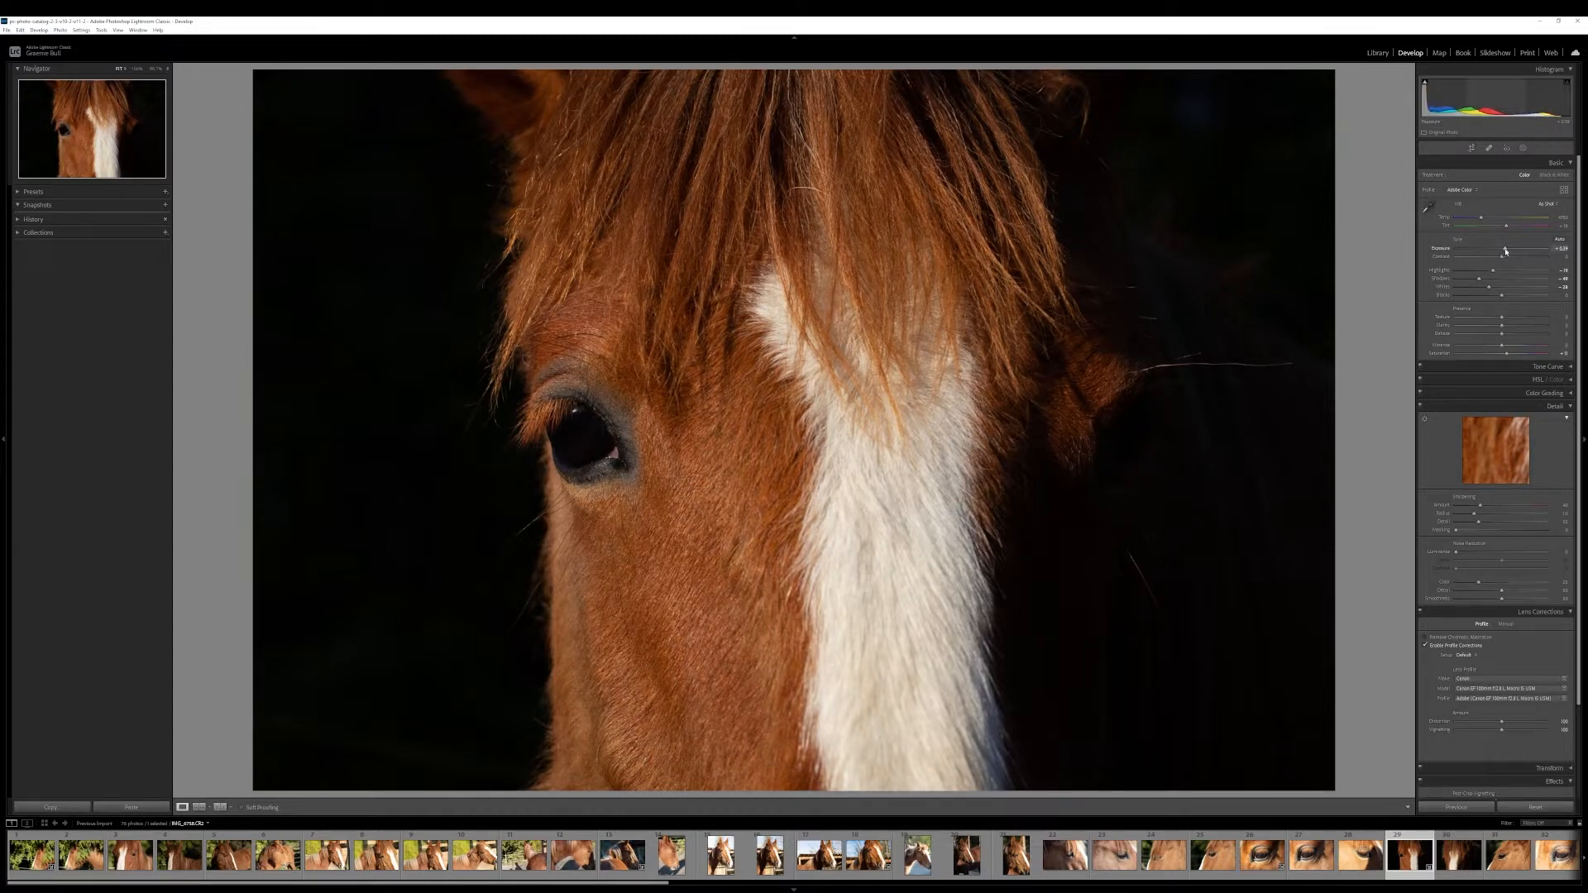
pyautogui.moveTo(1505, 250); pyautogui.dragTo(1508, 251)
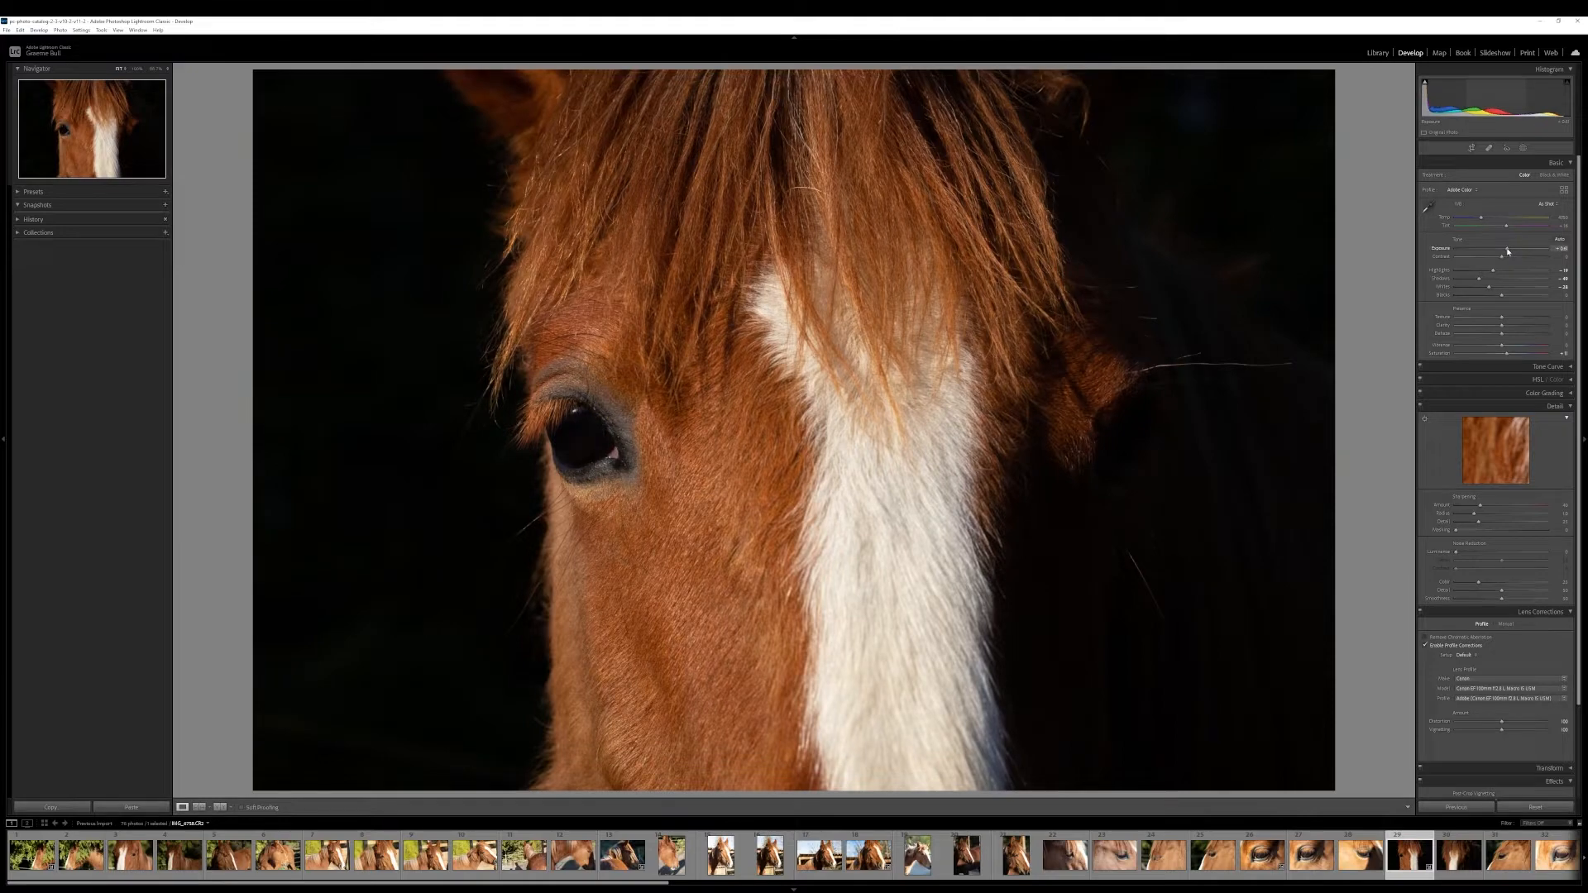
# Fine-tune the Shadows and Blacks for the dark background, checking it up close and with the shadow clipping overlay
pyautogui.click(336, 673)
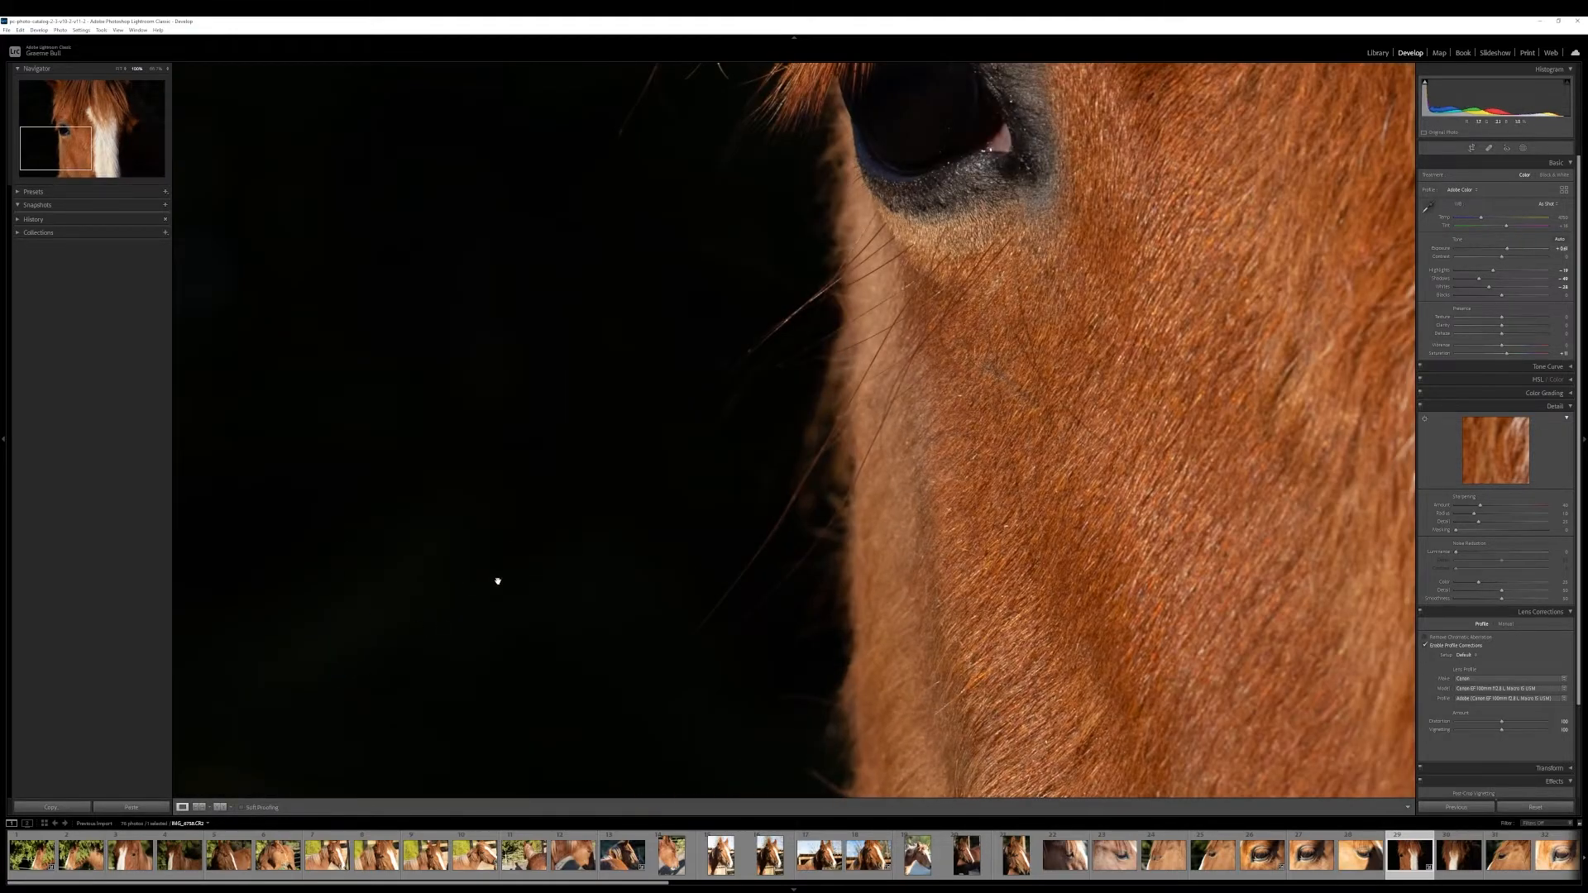
pyautogui.click(498, 581)
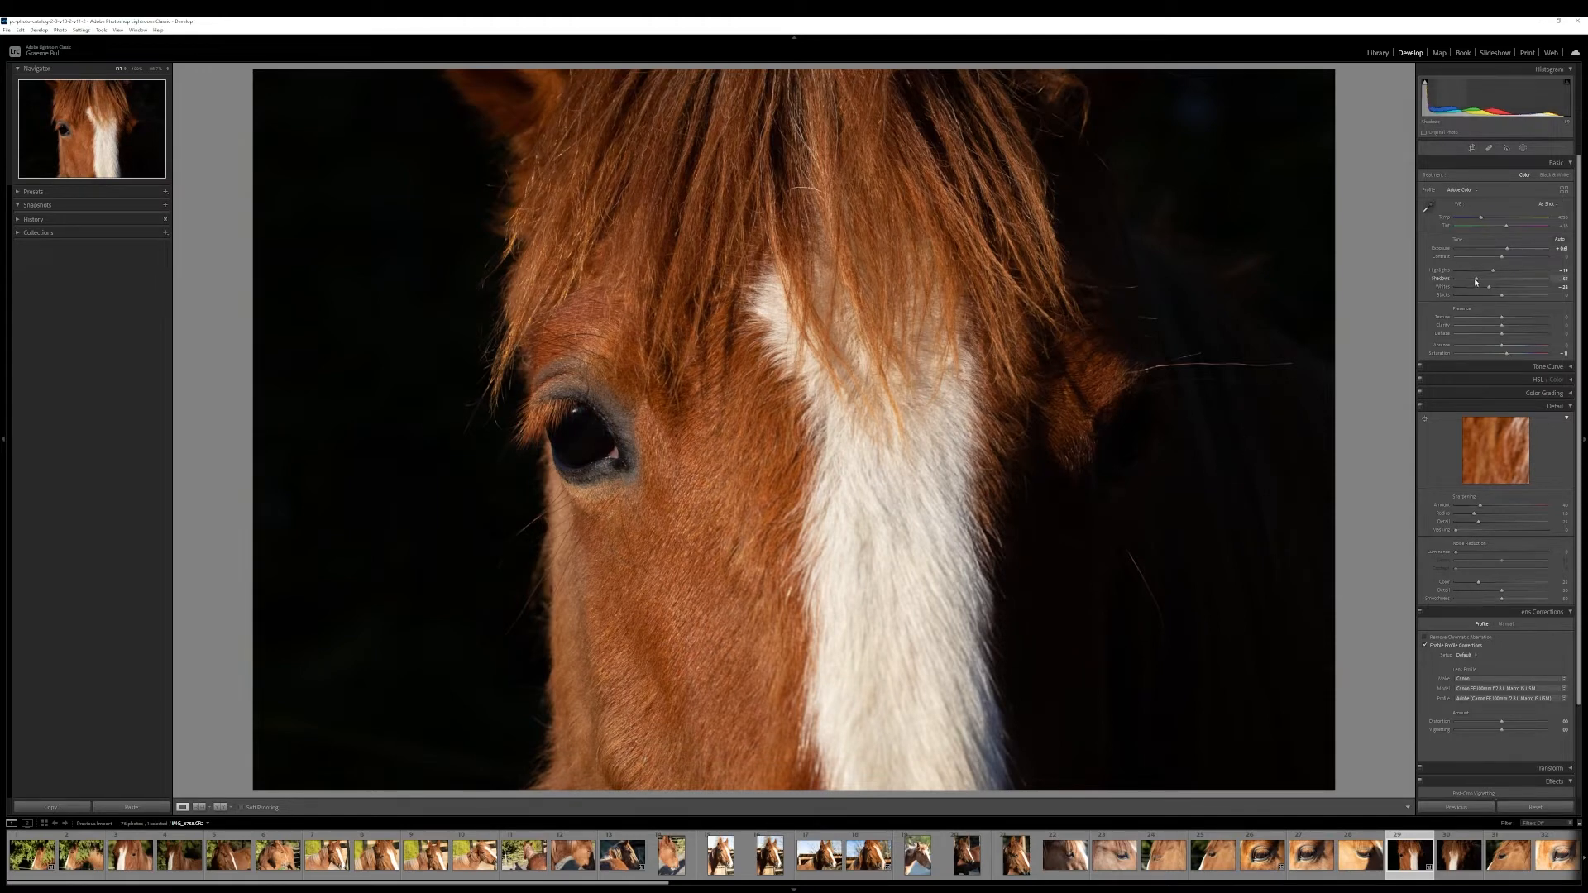
pyautogui.moveTo(1476, 281); pyautogui.dragTo(1471, 282)
pyautogui.moveTo(1503, 296)
pyautogui.mouseDown()
pyautogui.moveTo(1485, 296)
pyautogui.moveTo(1498, 297)
pyautogui.mouseUp()
pyautogui.click(1425, 85)
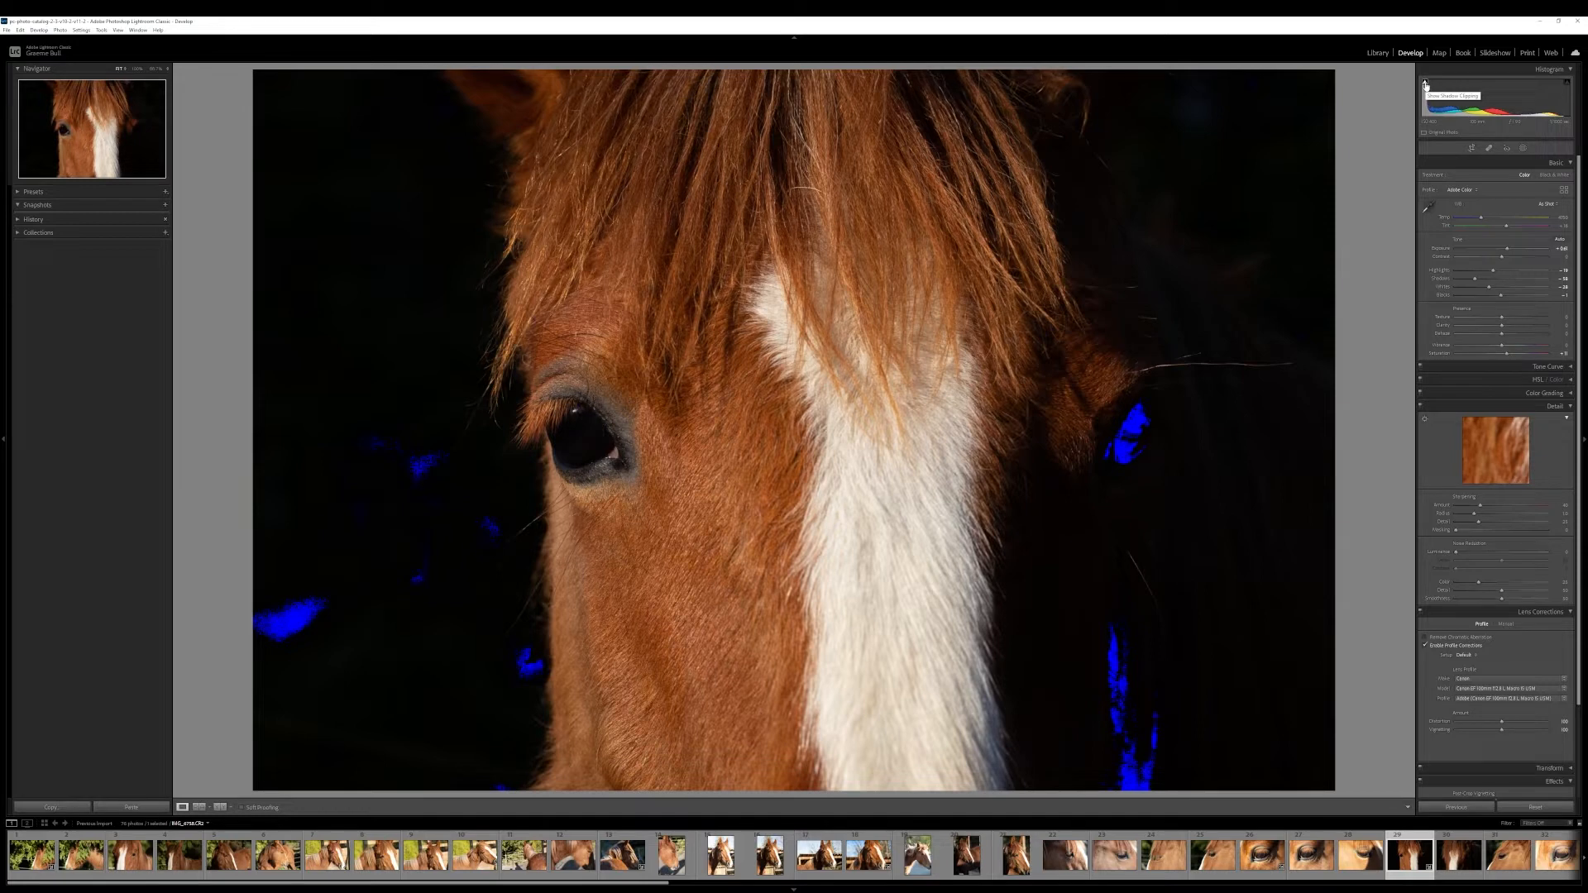
pyautogui.click(1424, 86)
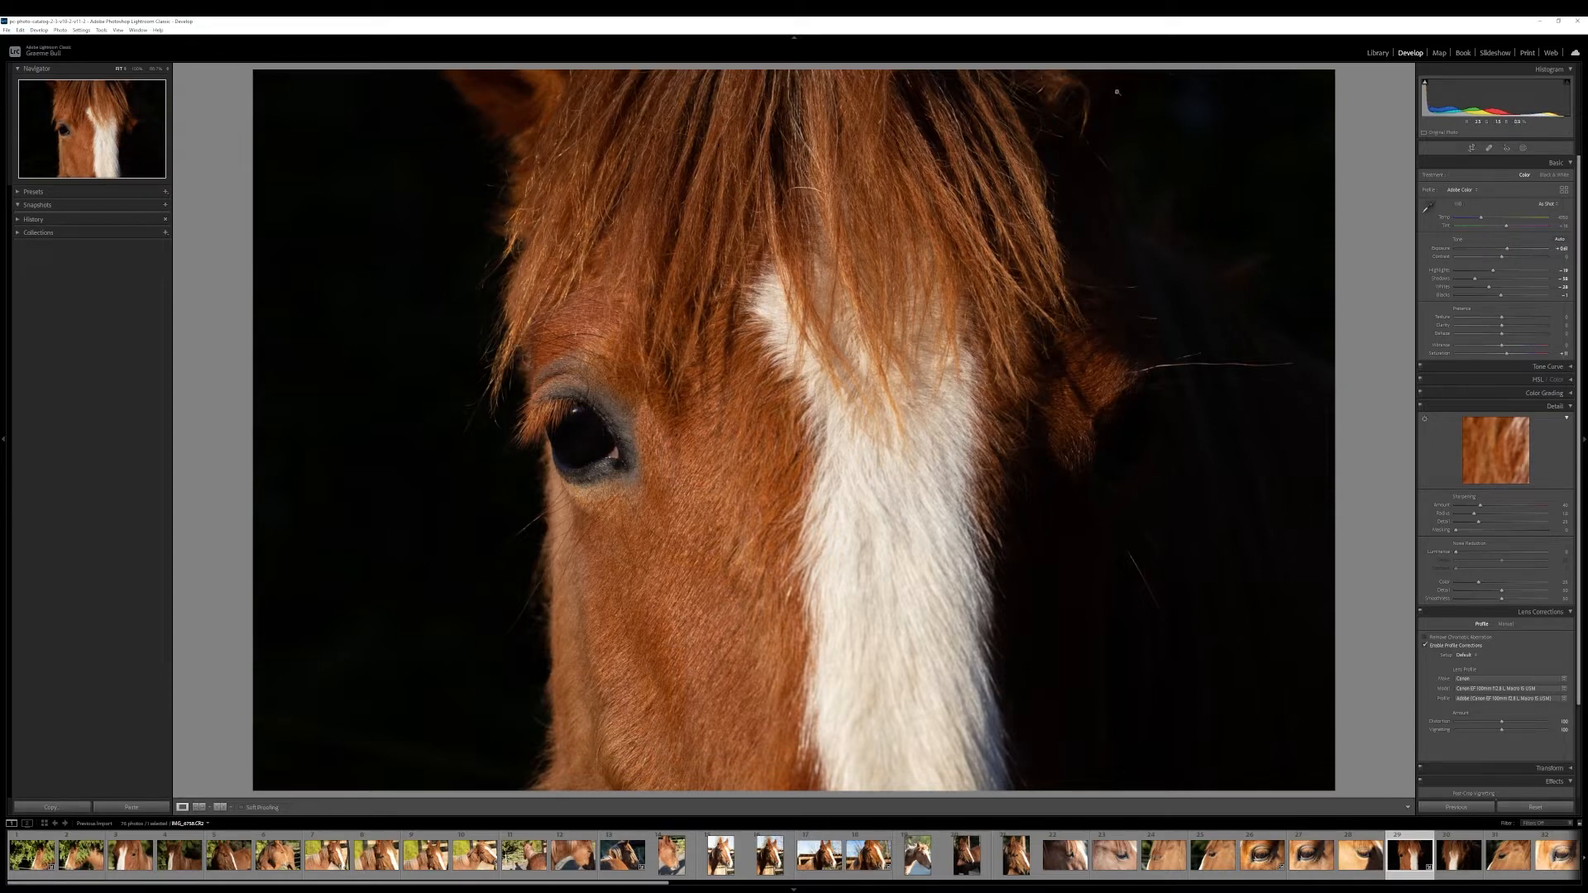
# Turn off the lens profile corrections for the horse close-up
pyautogui.click(1425, 646)
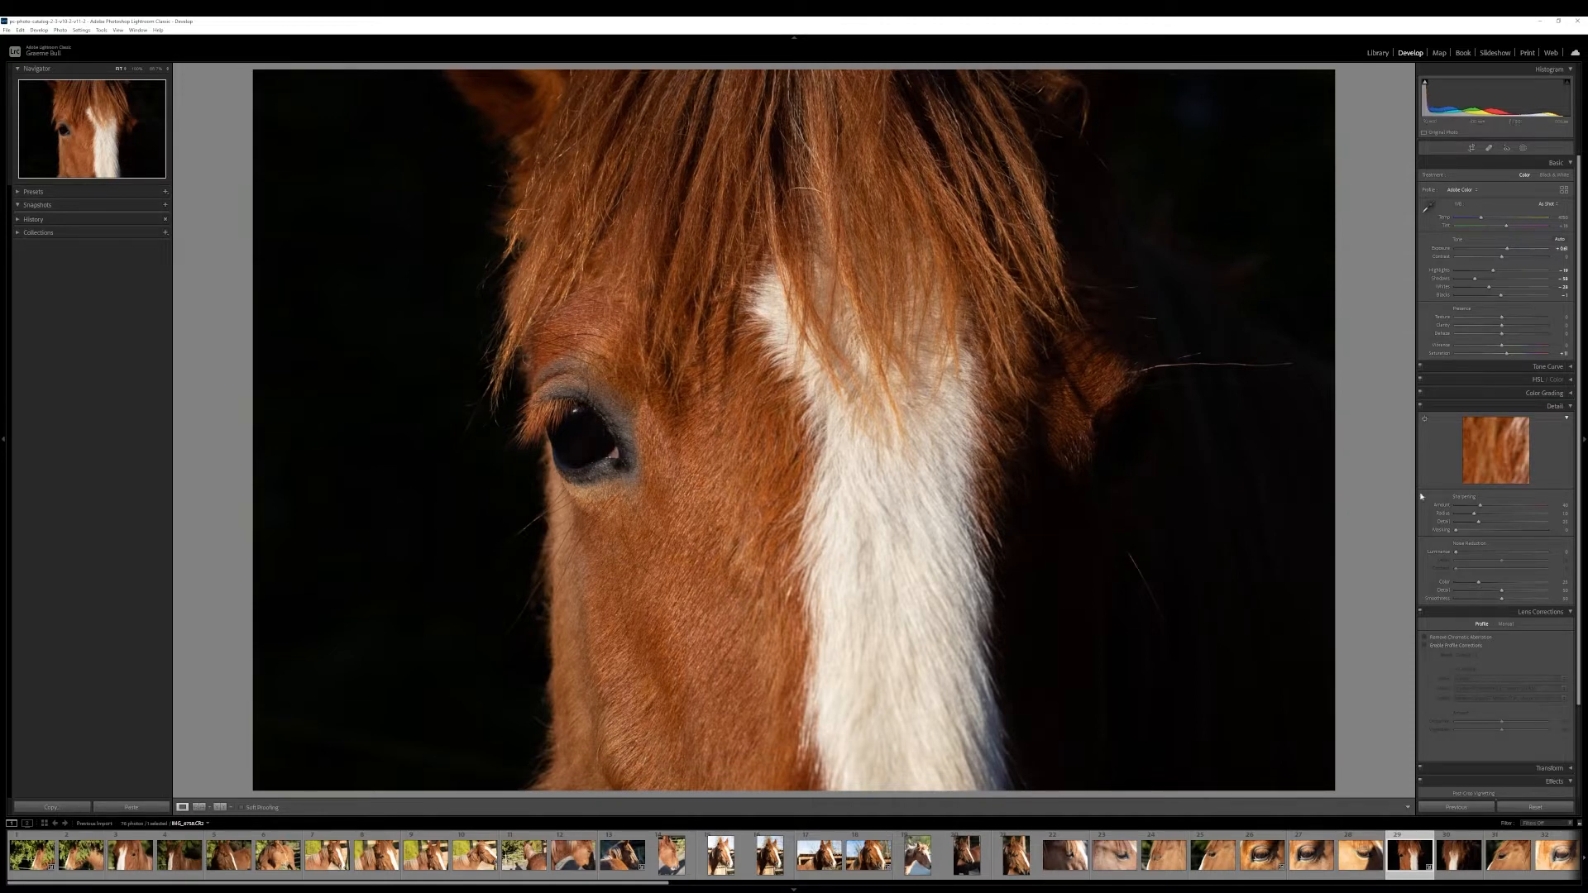
# Enable the lens profile corrections, toggling them off and on to compare the effect, and leave them on
pyautogui.click(1426, 647)
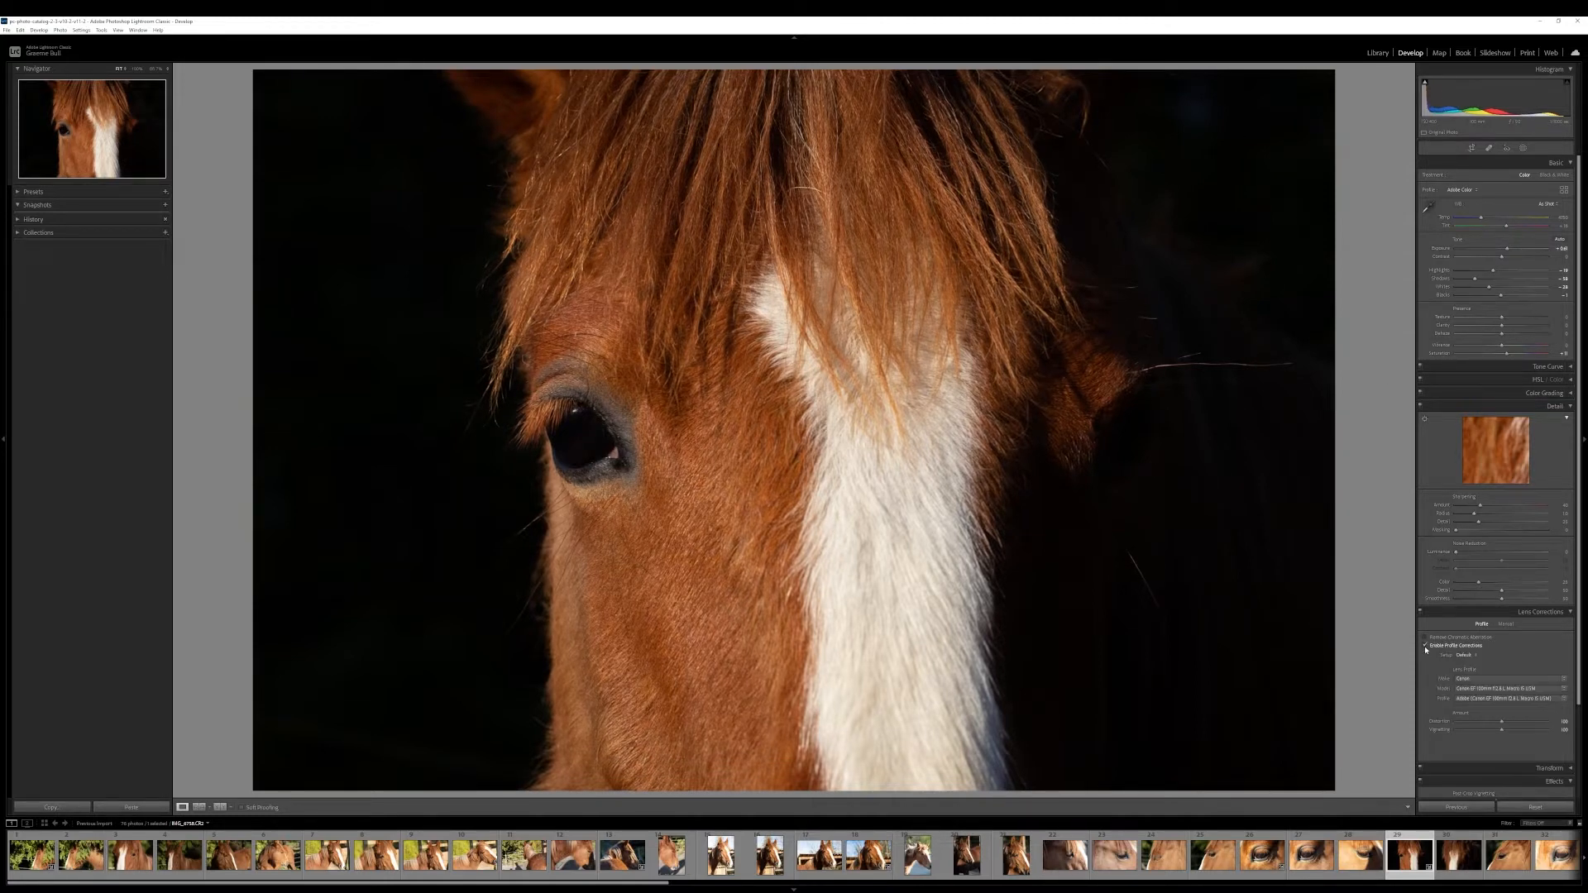
pyautogui.click(1426, 647)
pyautogui.click(1426, 647)
pyautogui.click(1426, 647)
# Inspect the horse's eye up close, try a strong Shadows increase, and pull the Shadows back down to keep the background dark
pyautogui.click(585, 431)
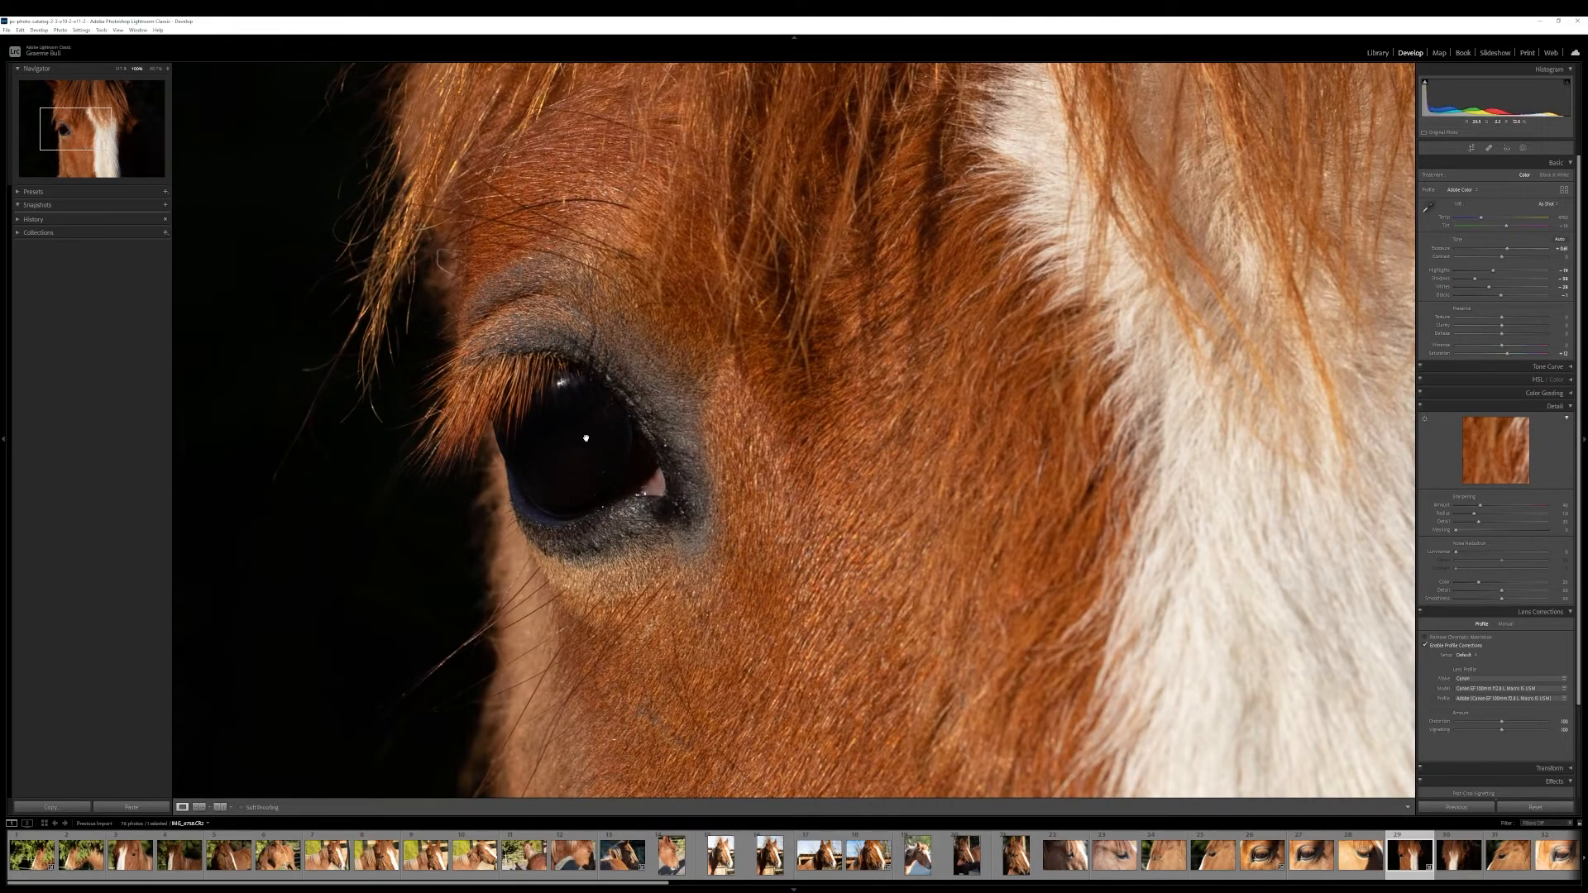
pyautogui.click(605, 447)
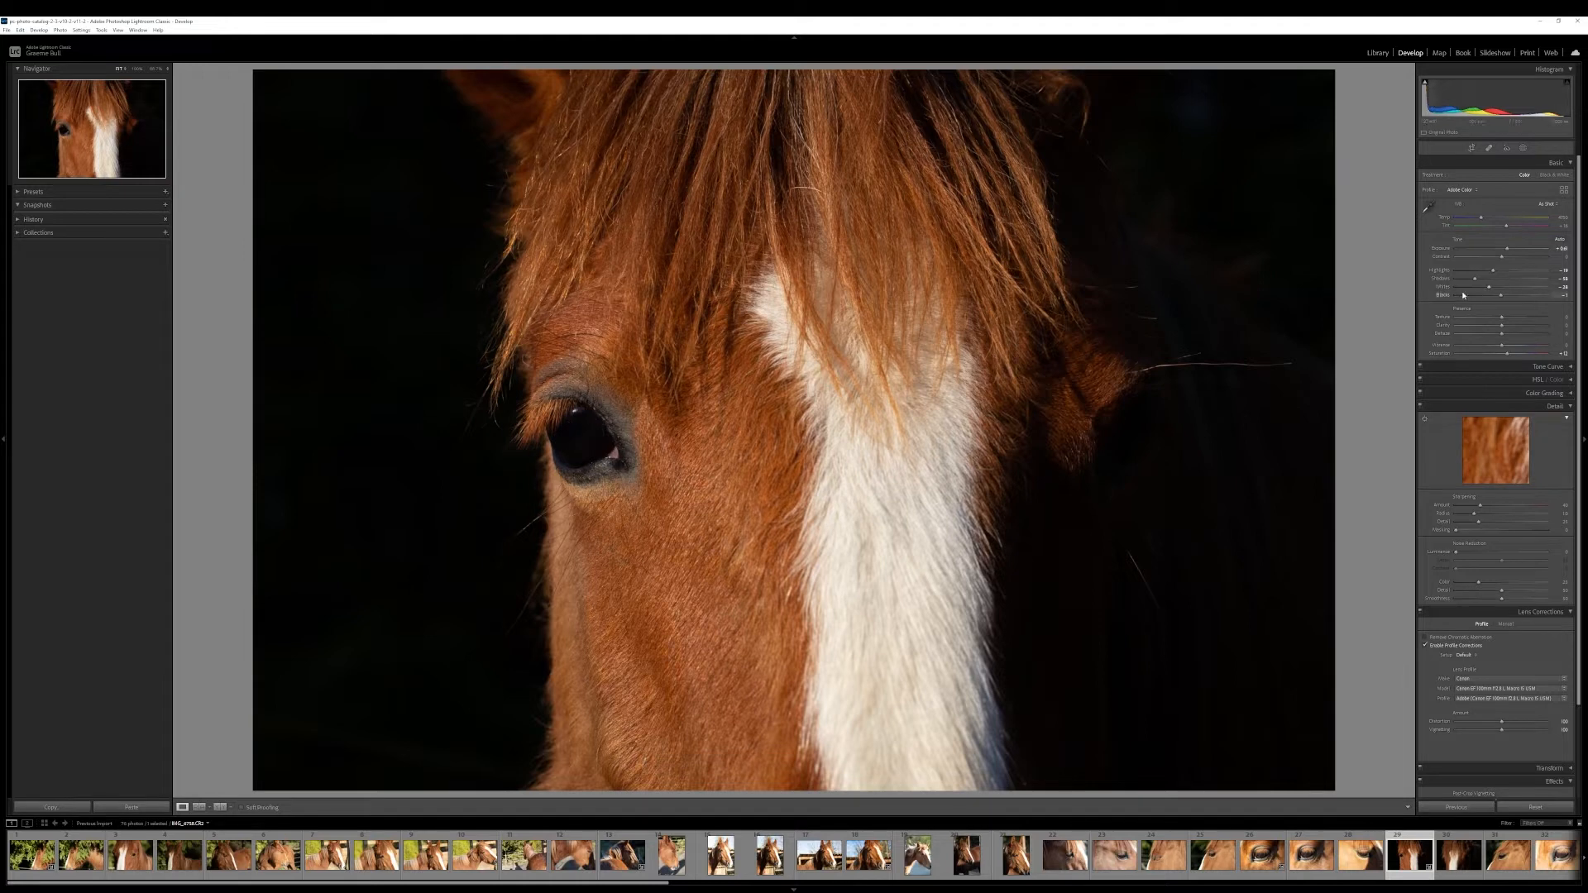
pyautogui.moveTo(1475, 282); pyautogui.dragTo(1542, 276)
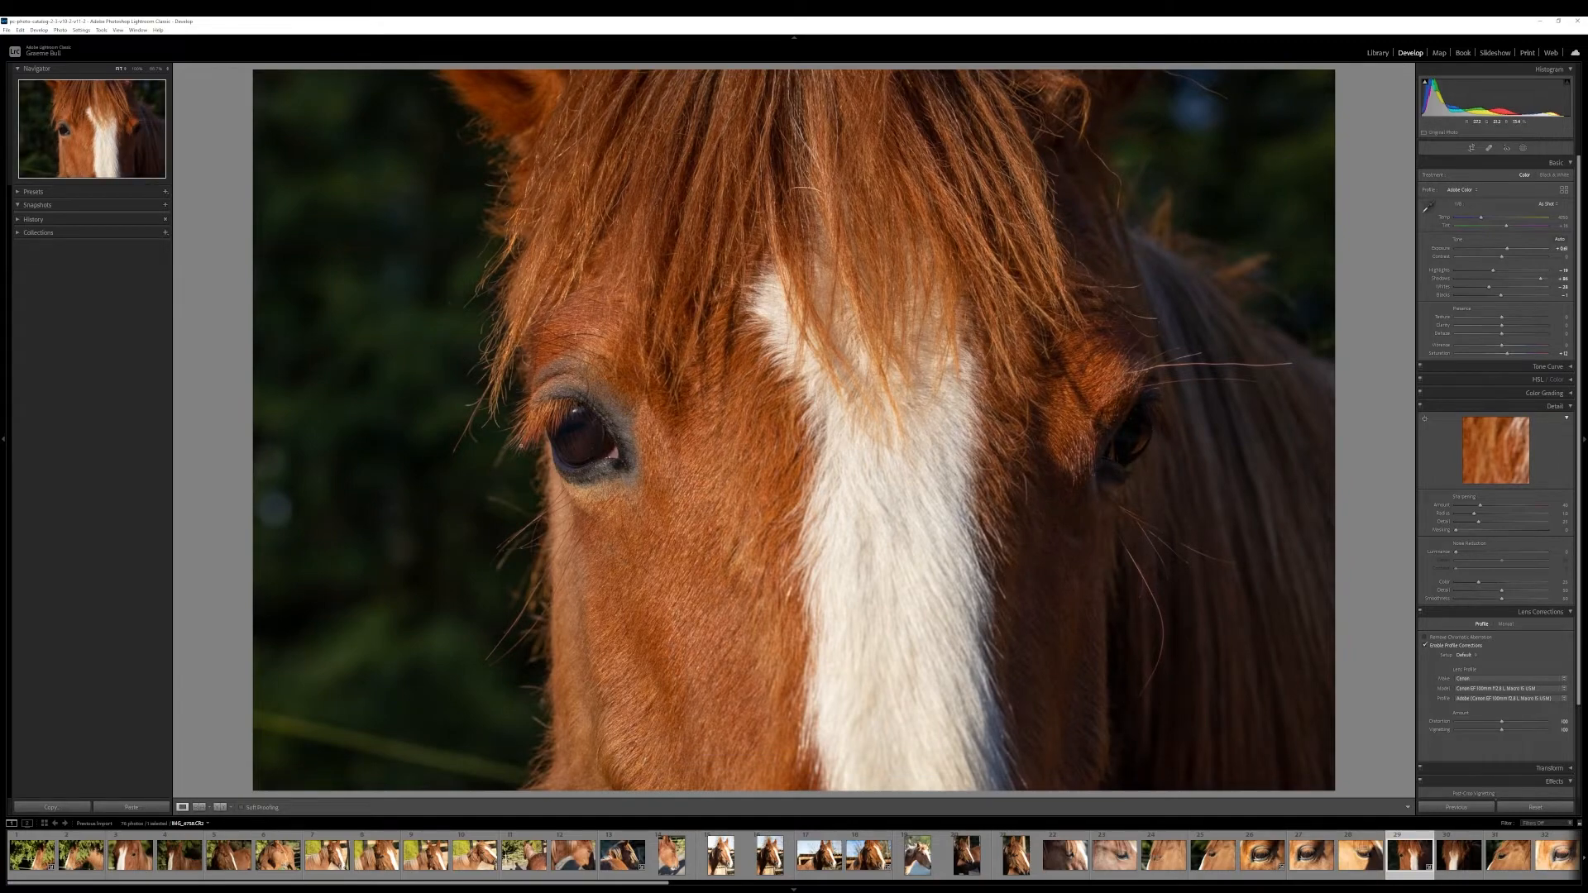
pyautogui.click(583, 428)
pyautogui.moveTo(1542, 283); pyautogui.dragTo(1489, 284)
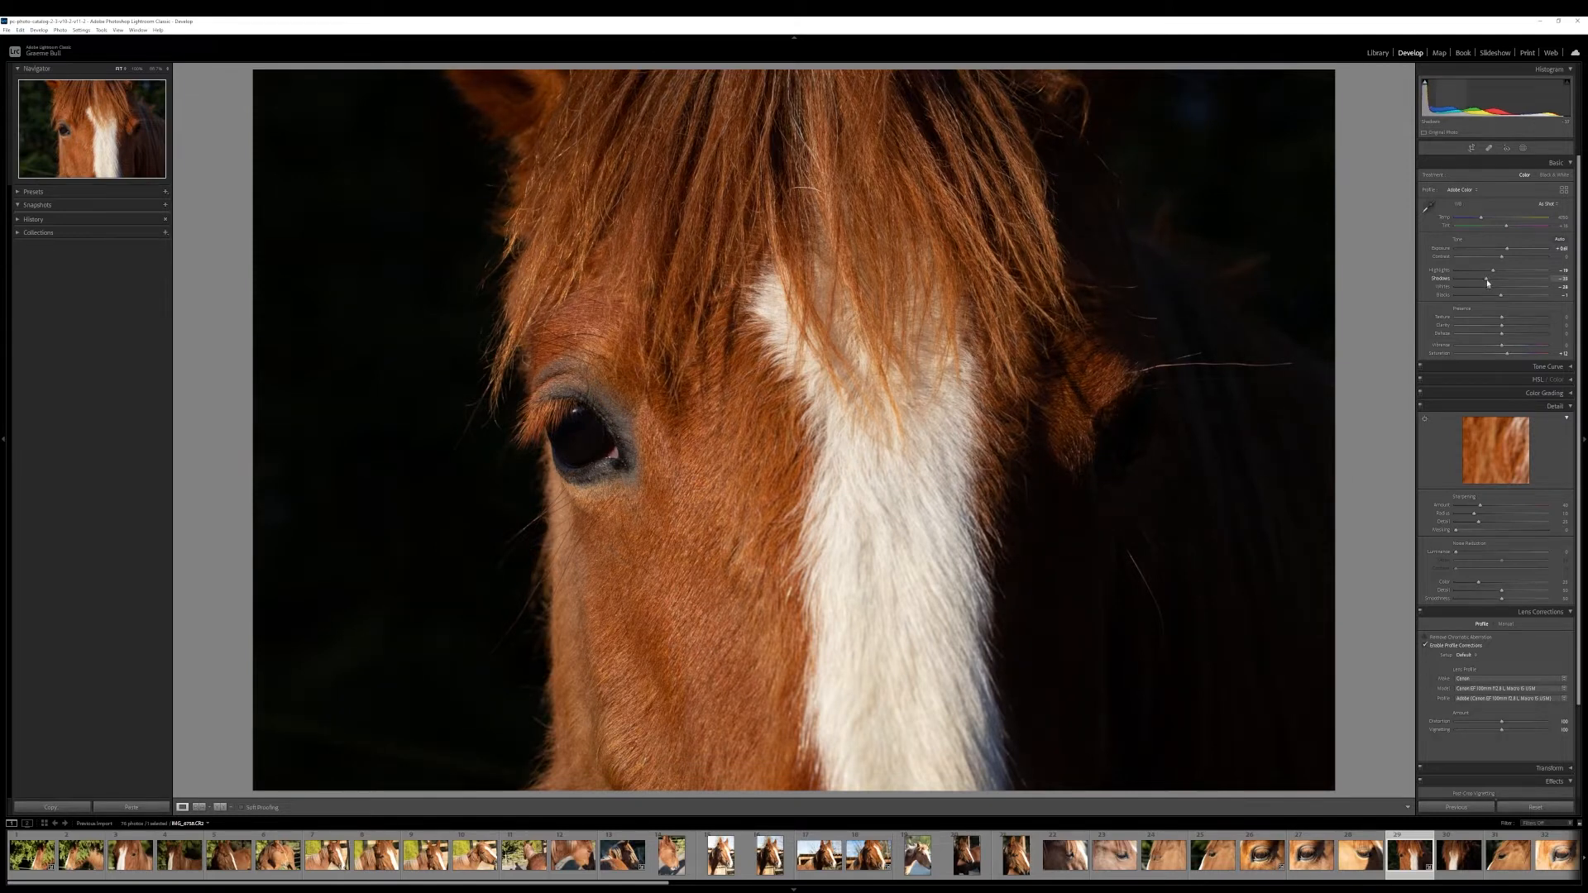
pyautogui.click(1523, 149)
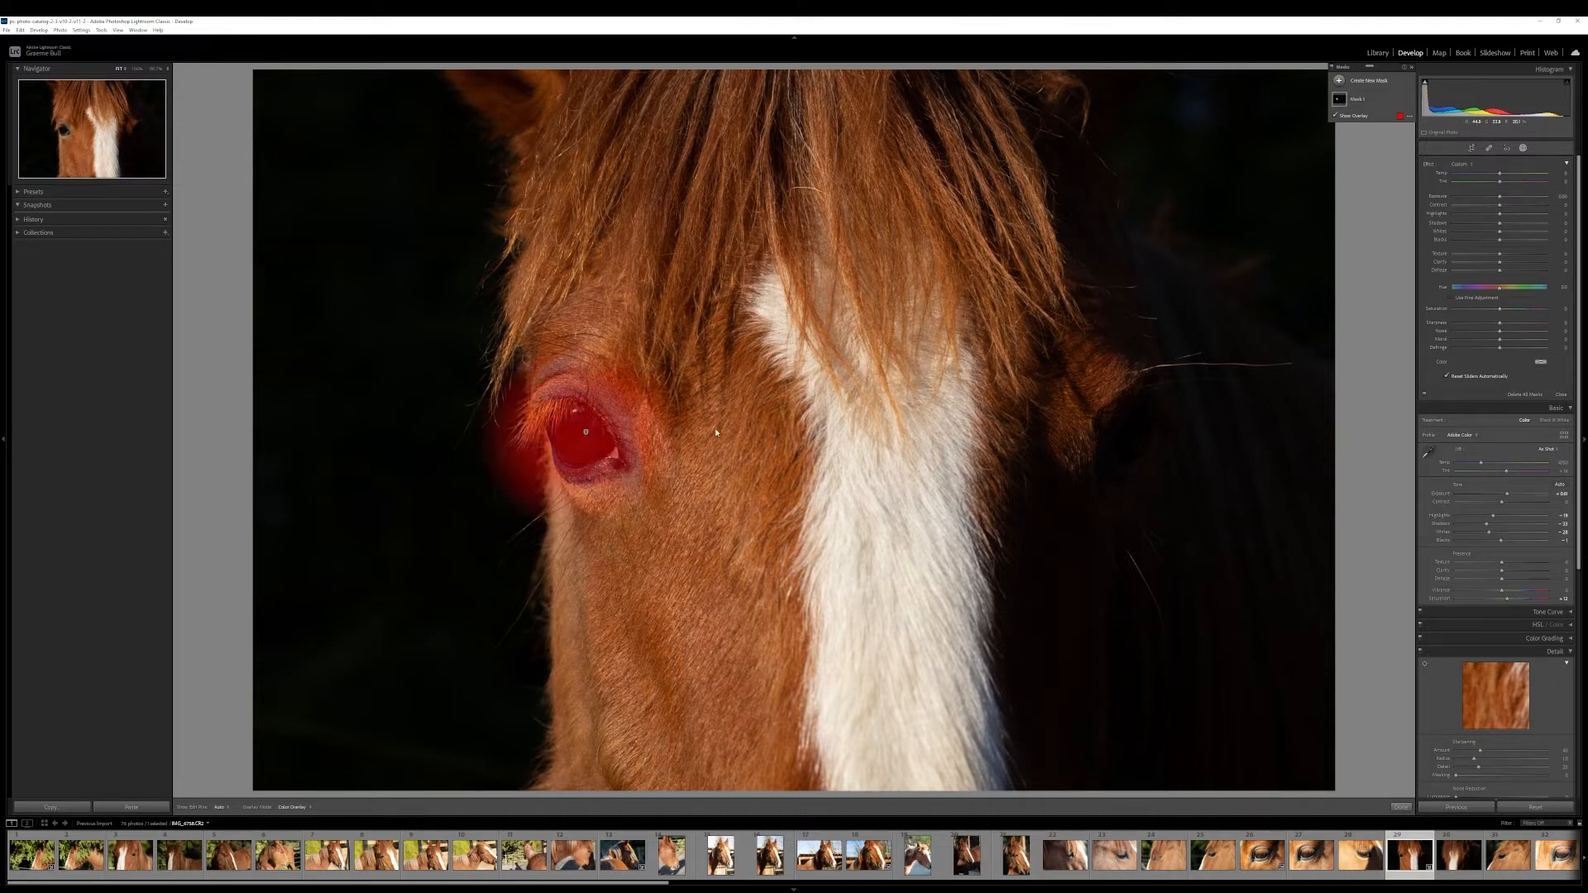
pyautogui.click(1400, 101)
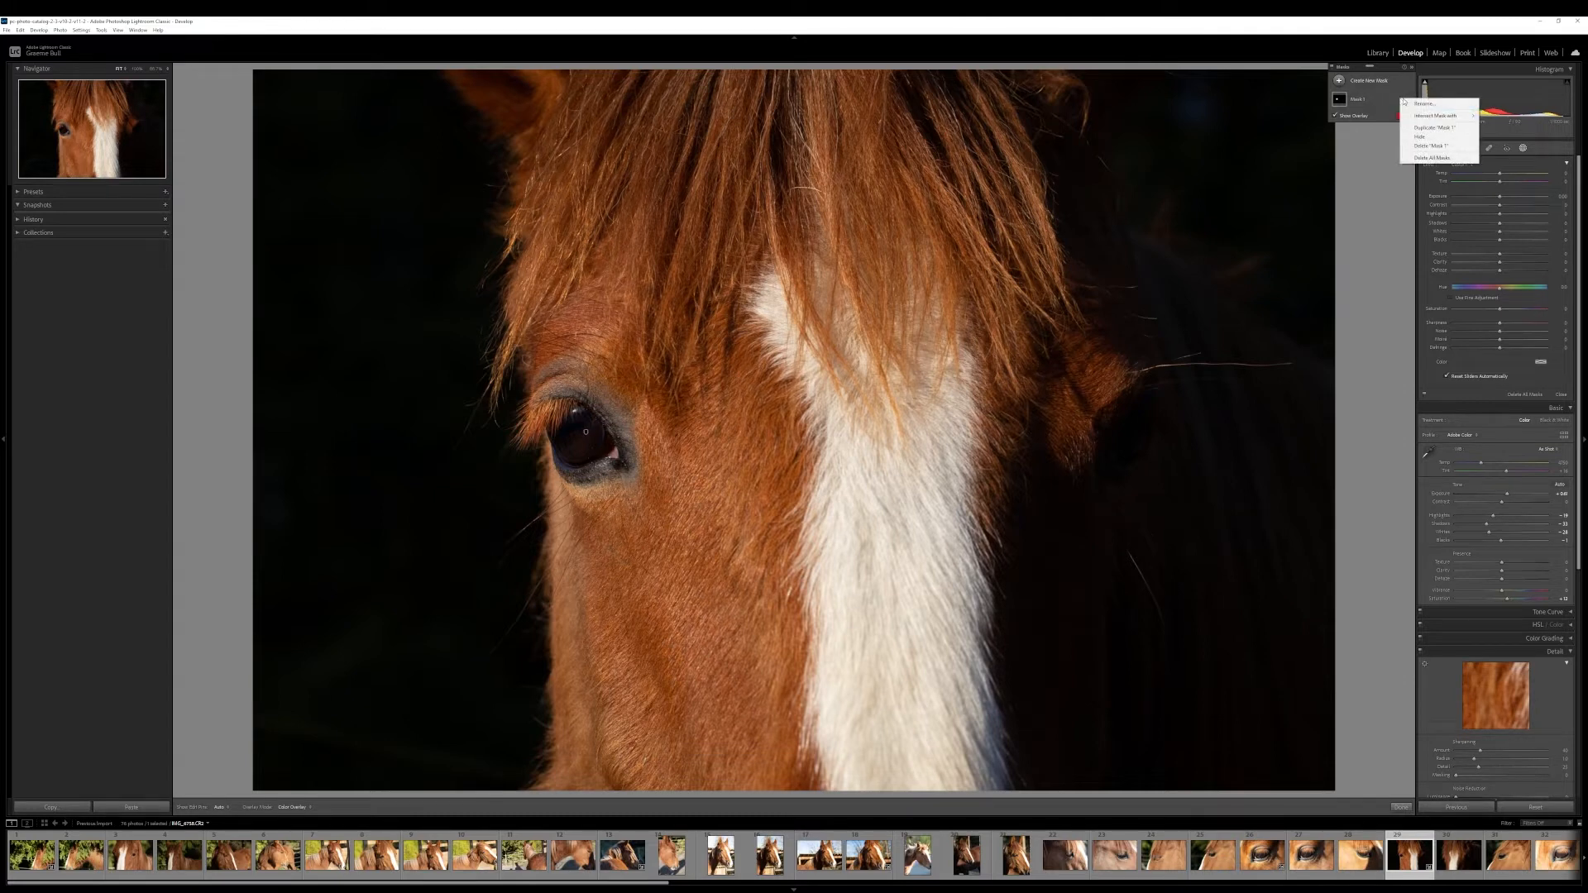
pyautogui.click(1438, 145)
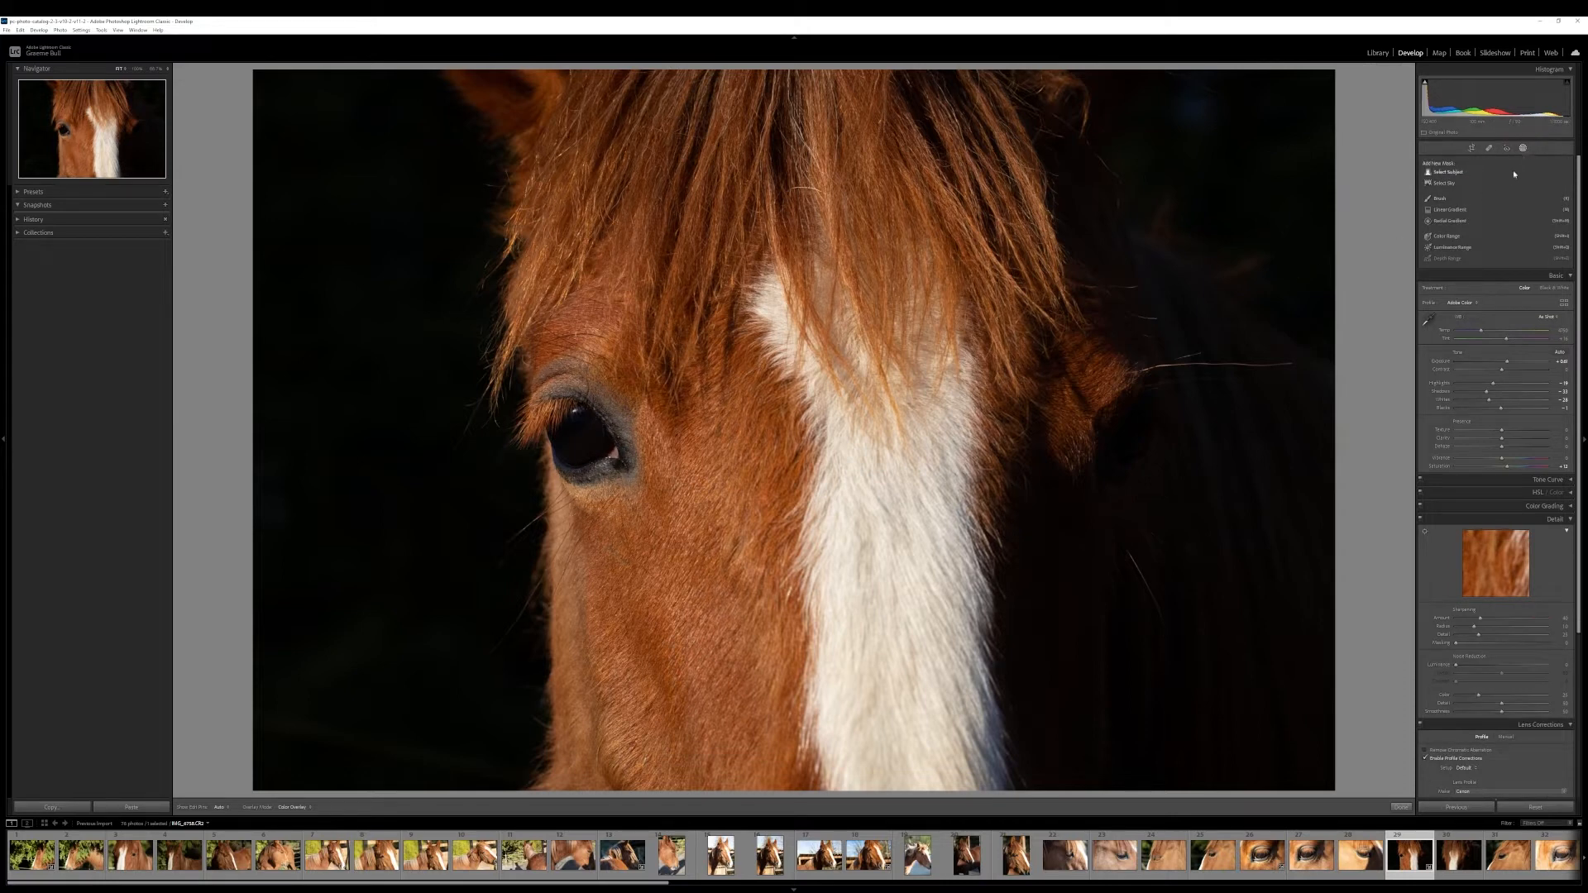
# Add a radial gradient mask, centre it on the lit eye, and resize and rotate it to fit around the eye
pyautogui.click(1450, 221)
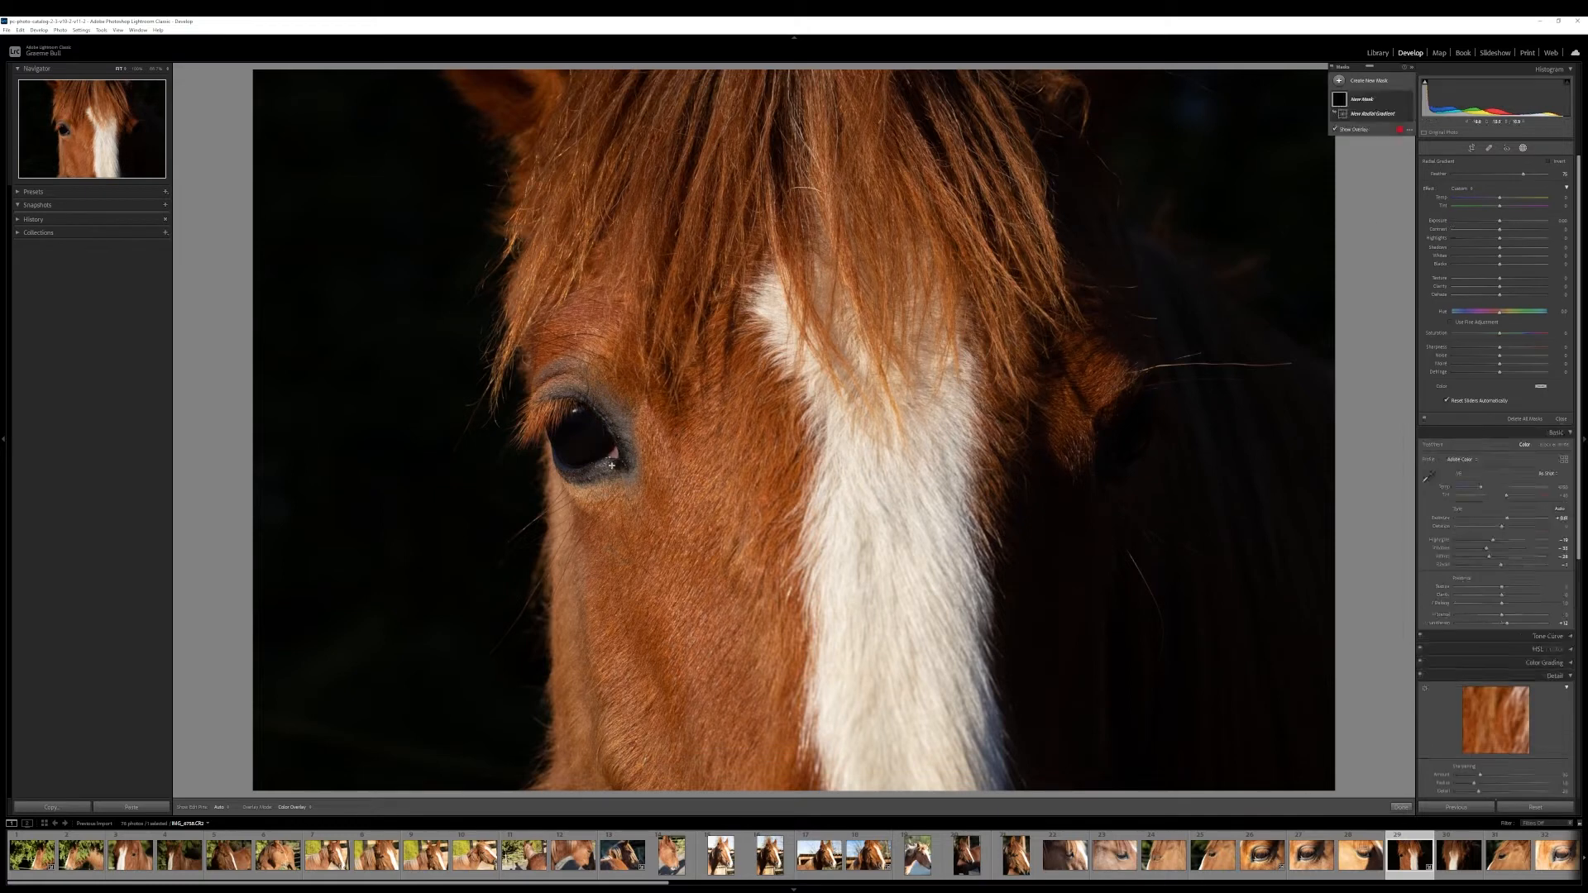
pyautogui.moveTo(543, 400); pyautogui.dragTo(605, 465)
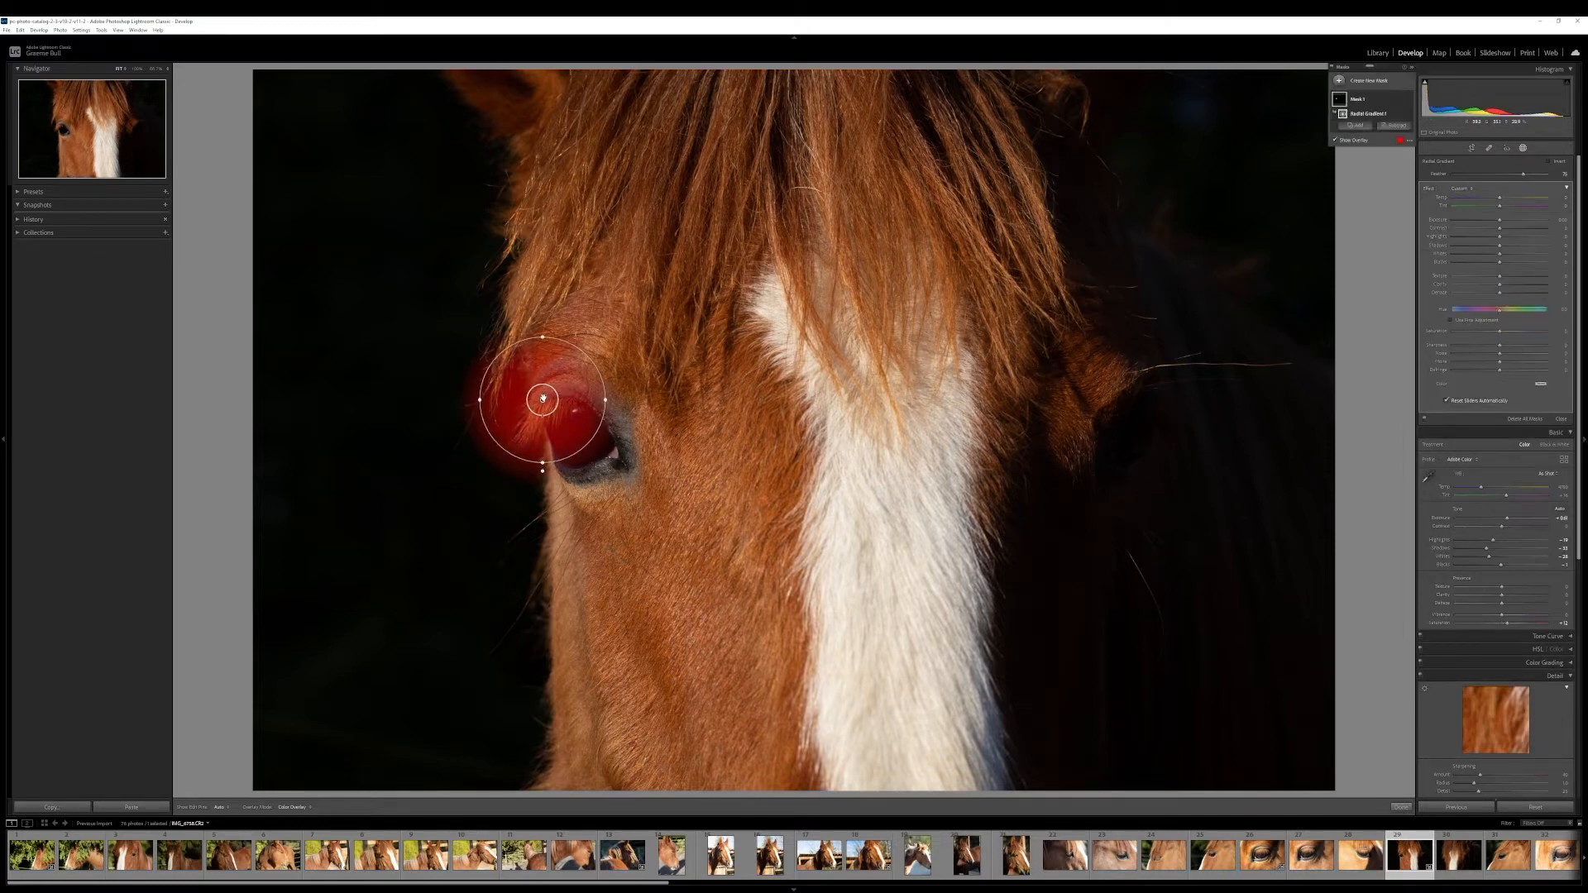
pyautogui.moveTo(543, 400); pyautogui.dragTo(587, 434)
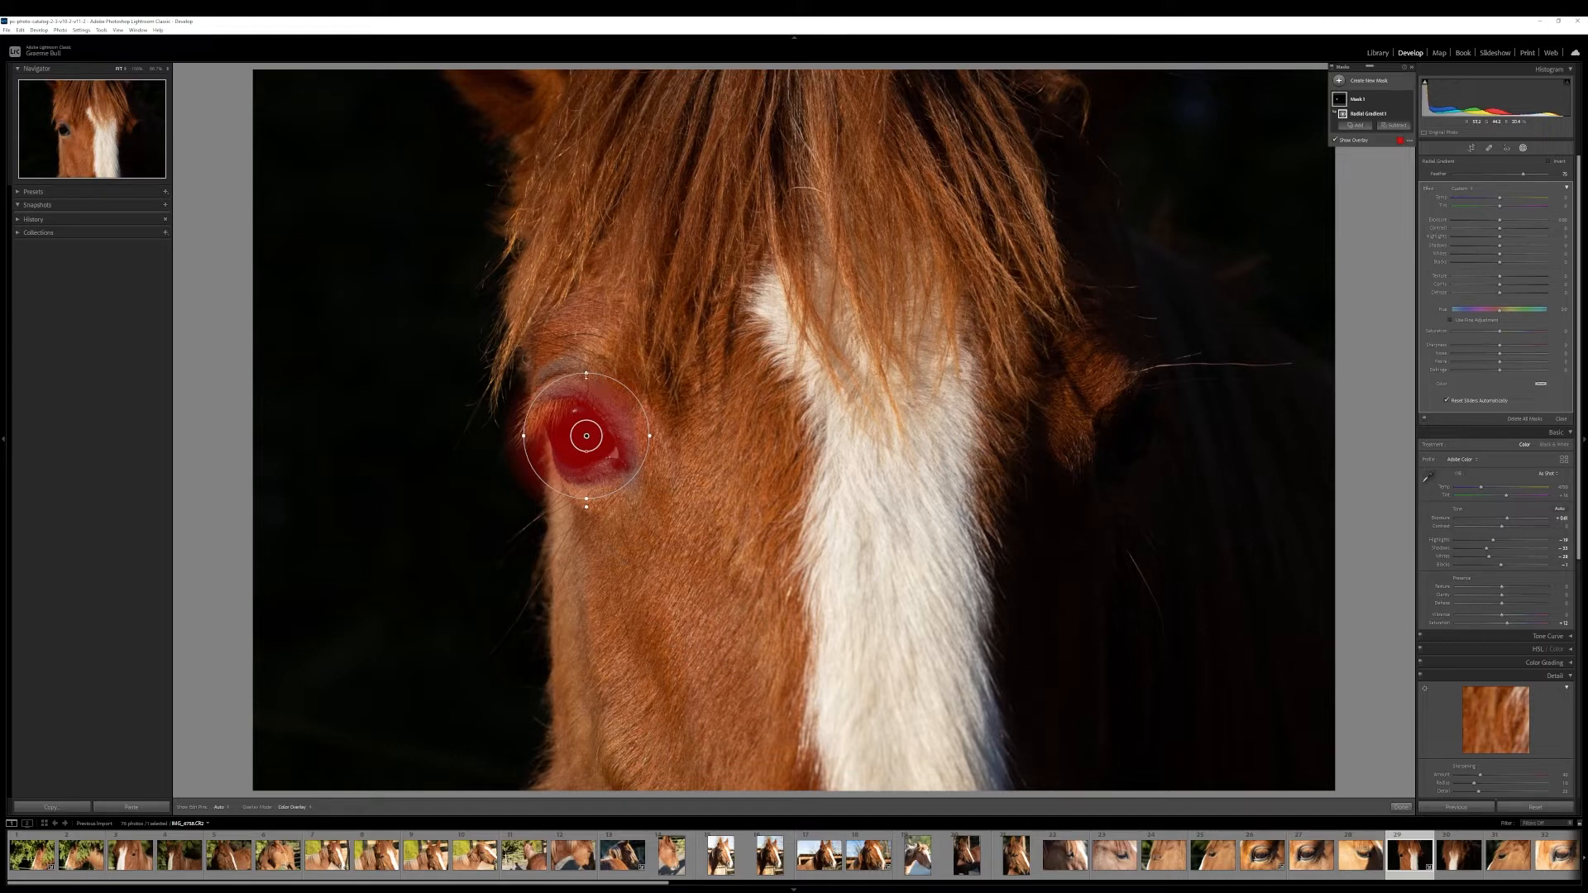
pyautogui.moveTo(586, 375); pyautogui.dragTo(587, 438)
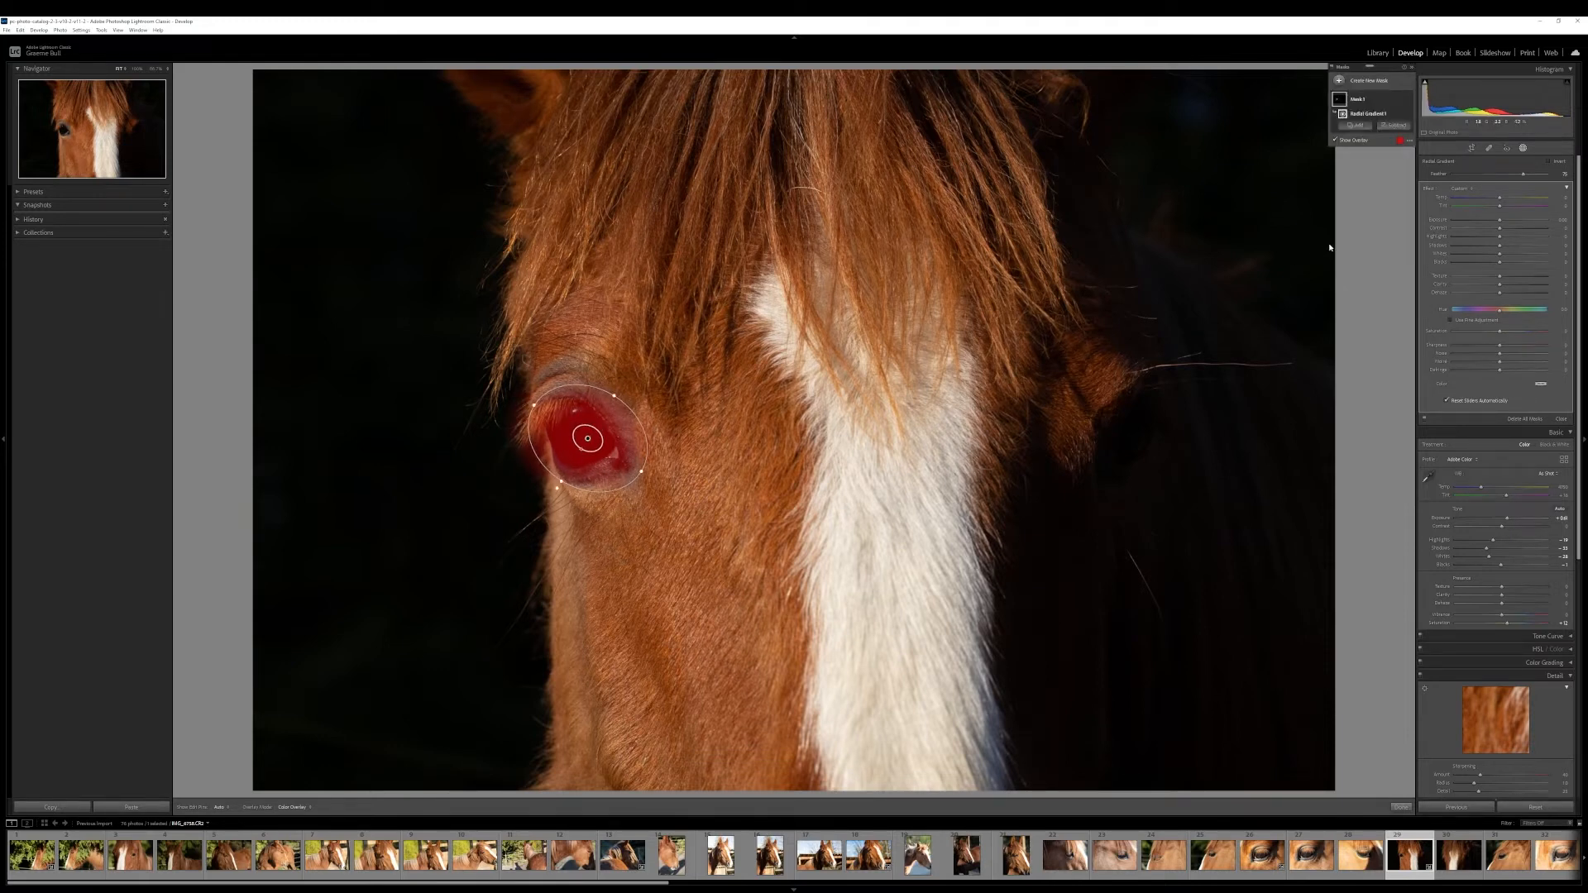
# Try a strong Exposure boost on the eye mask, reduce it to a slight increase, and raise the mask's Shadows to the maximum
pyautogui.moveTo(1501, 221); pyautogui.dragTo(1536, 221)
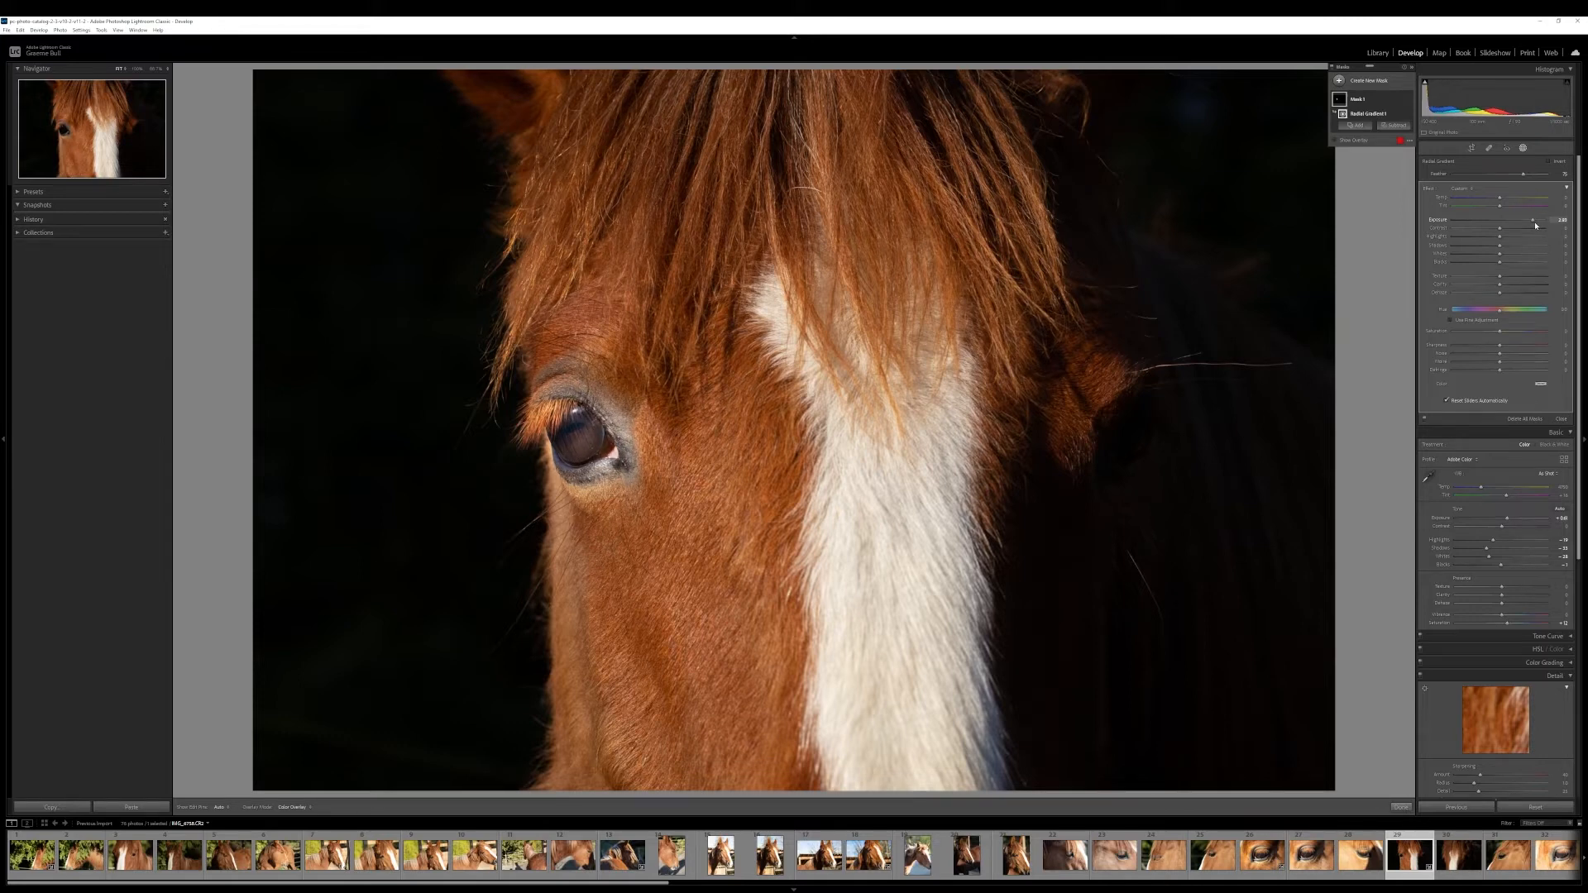
pyautogui.moveTo(1534, 225); pyautogui.dragTo(1502, 230)
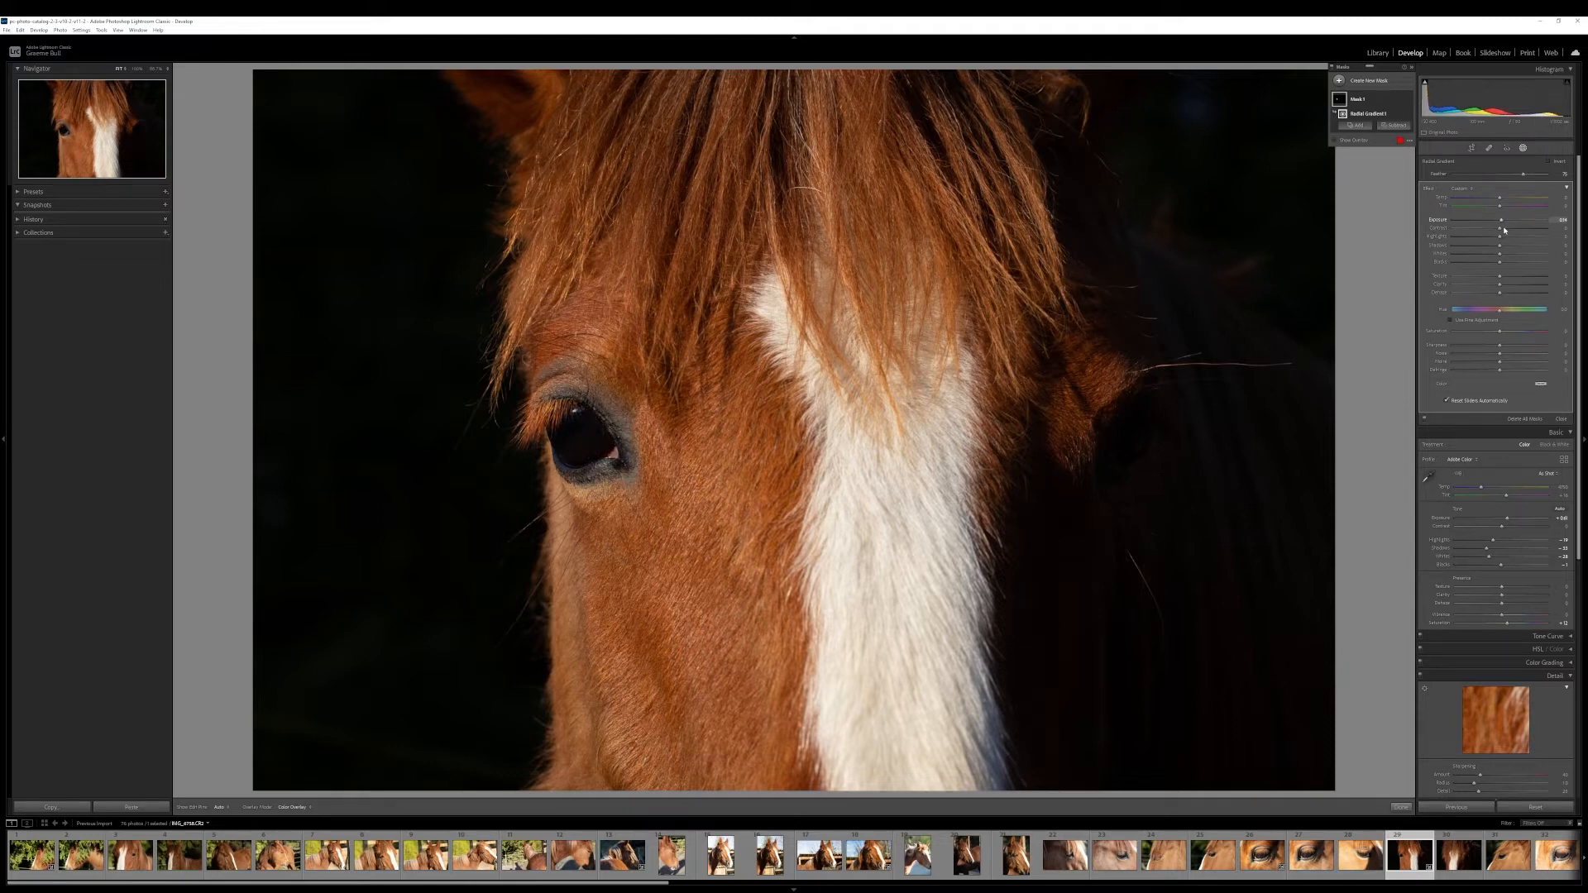
pyautogui.moveTo(1501, 248); pyautogui.dragTo(1552, 245)
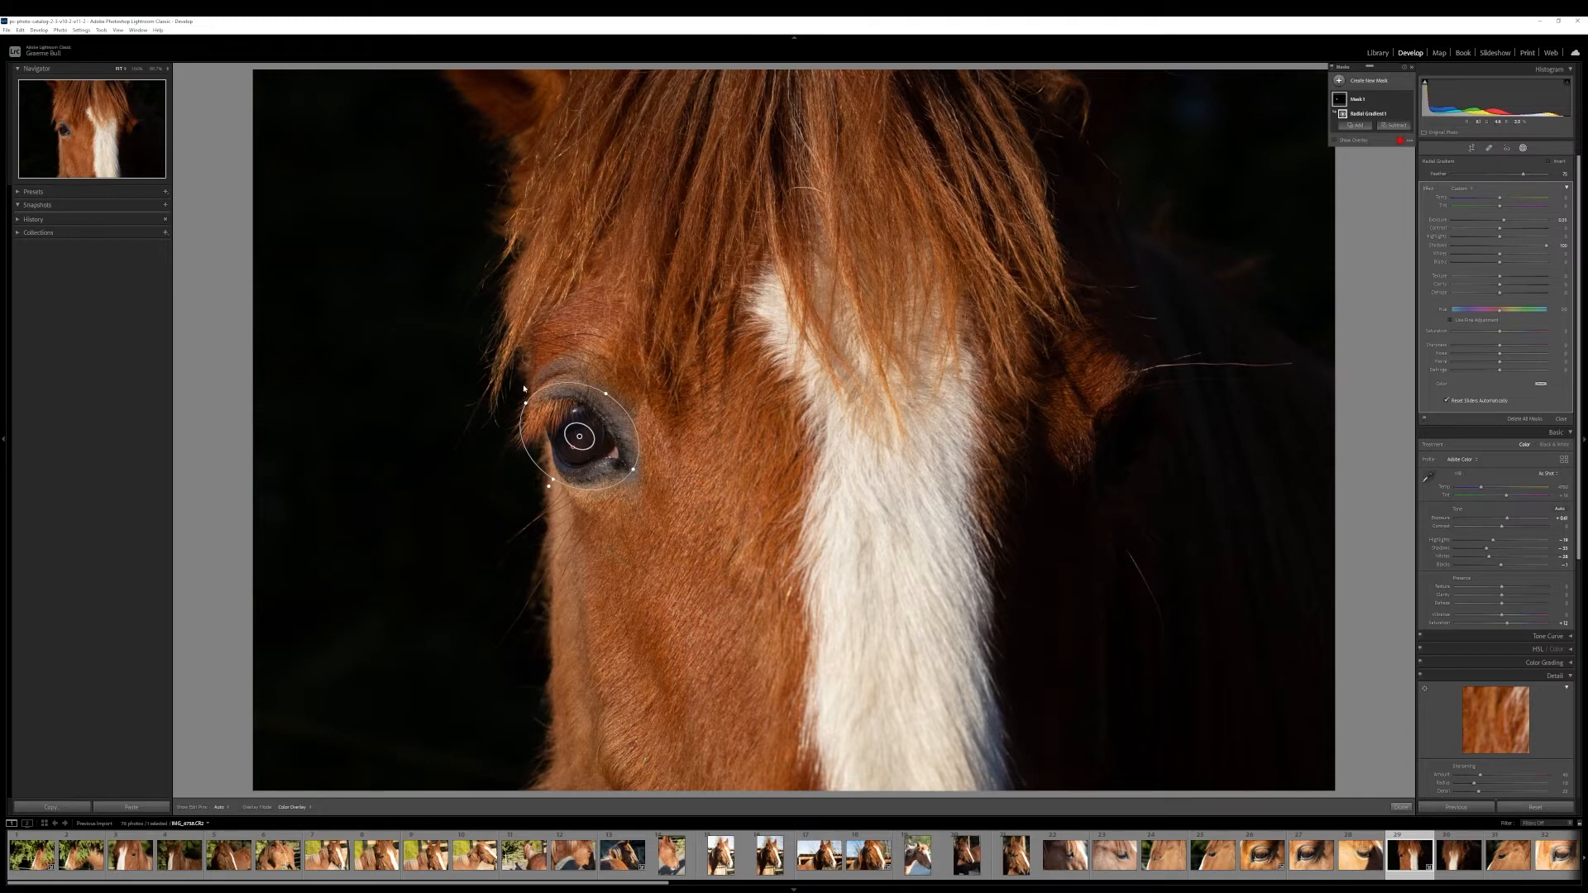
# Fine-tune the radial mask's rotation and position over the eye, checking its coverage with the mask overlay
pyautogui.hotkey('shift', 'w')
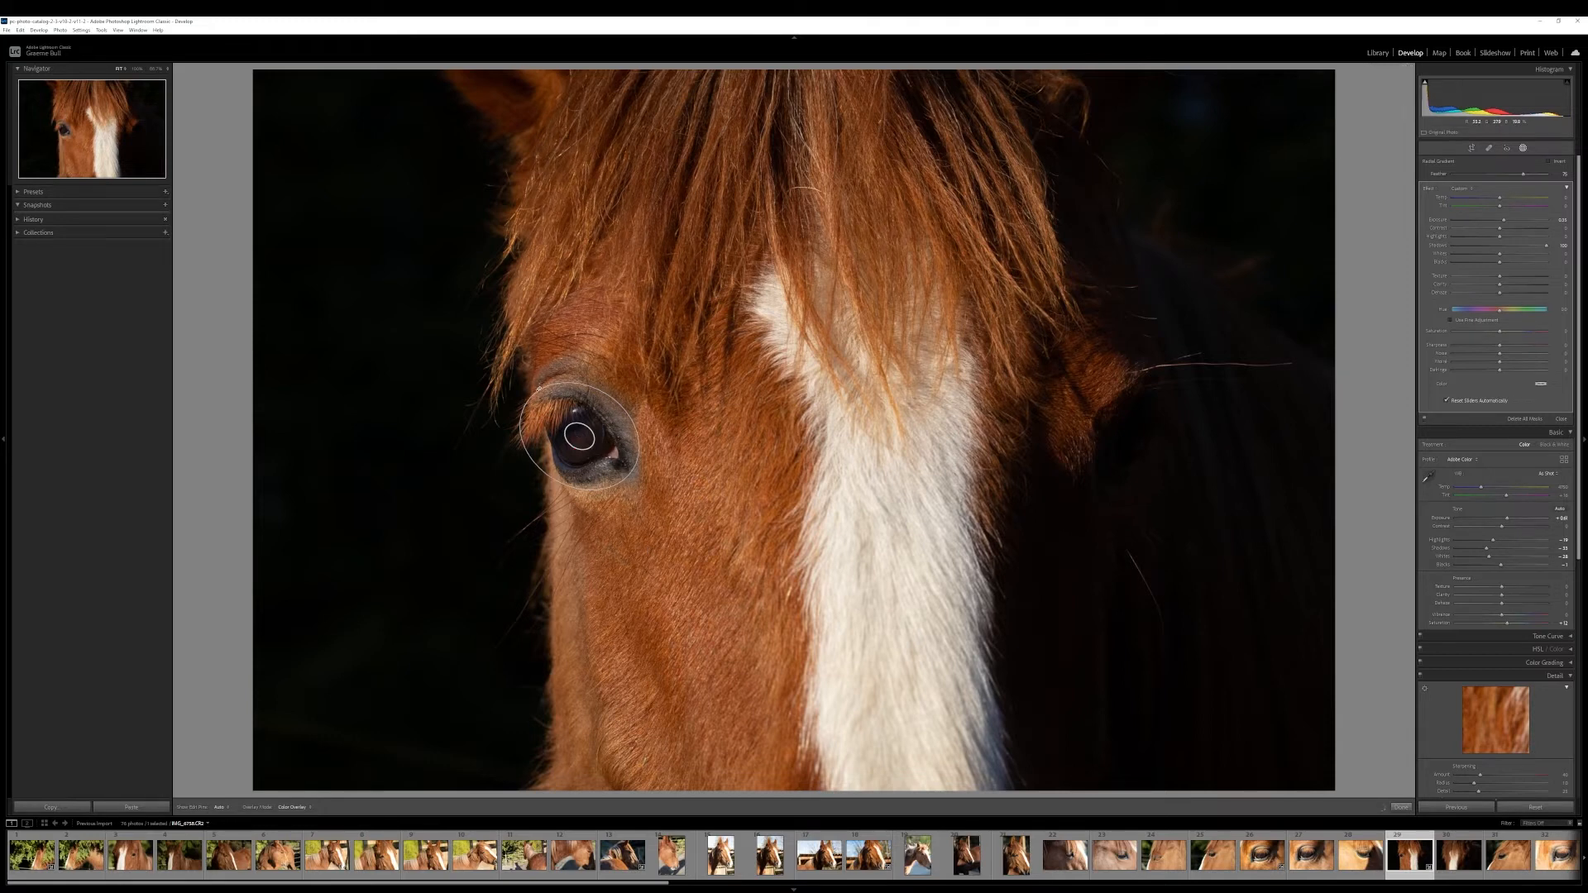
pyautogui.hotkey('shift', 'w')
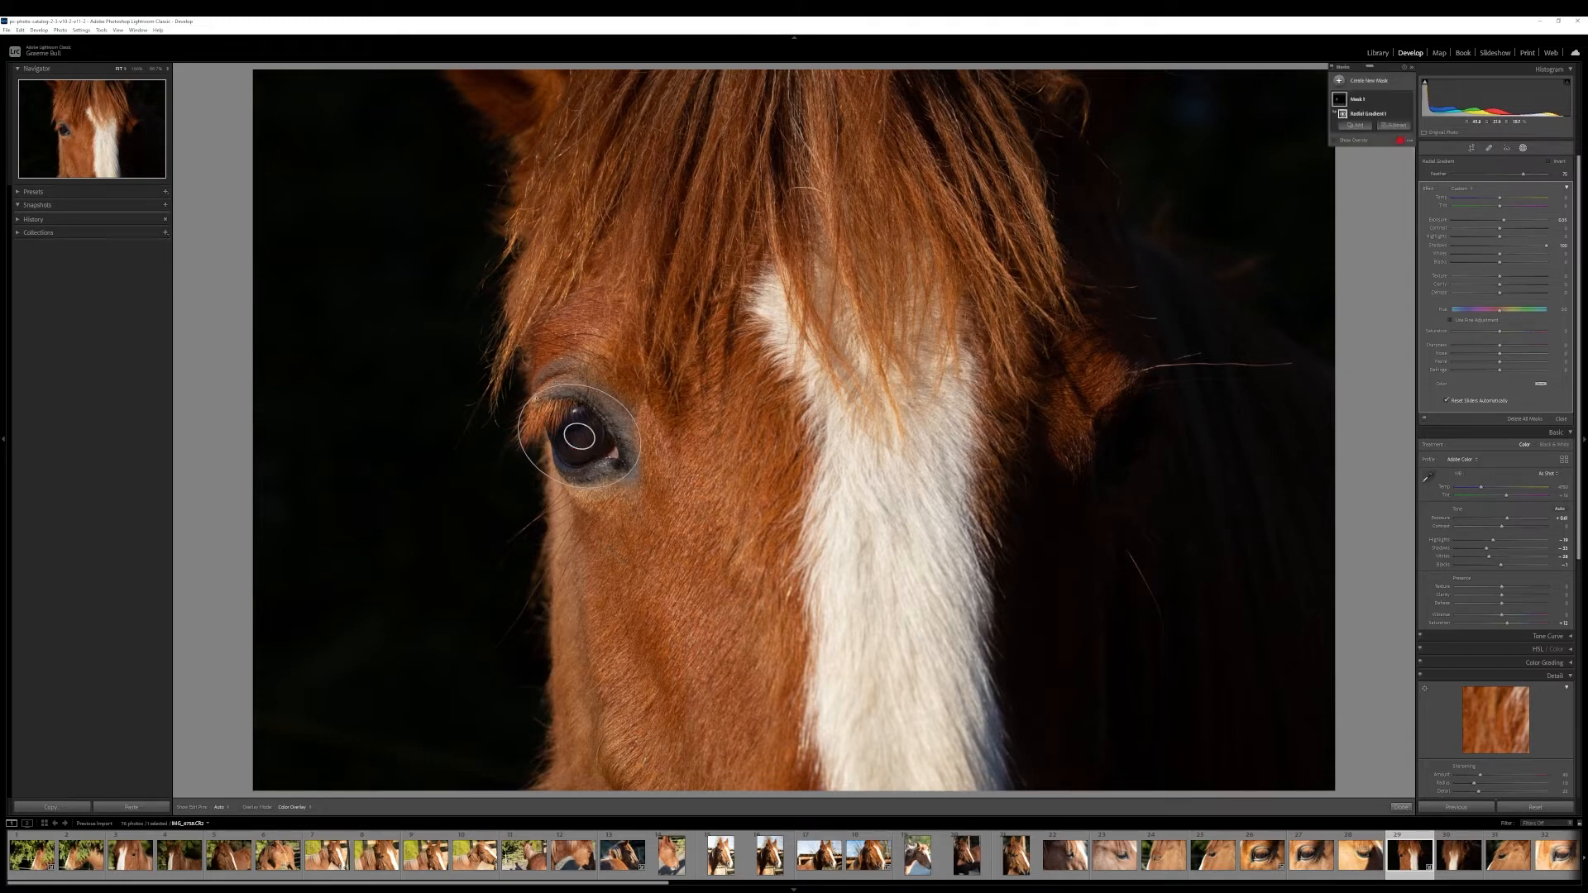
pyautogui.hotkey('shift', 'w')
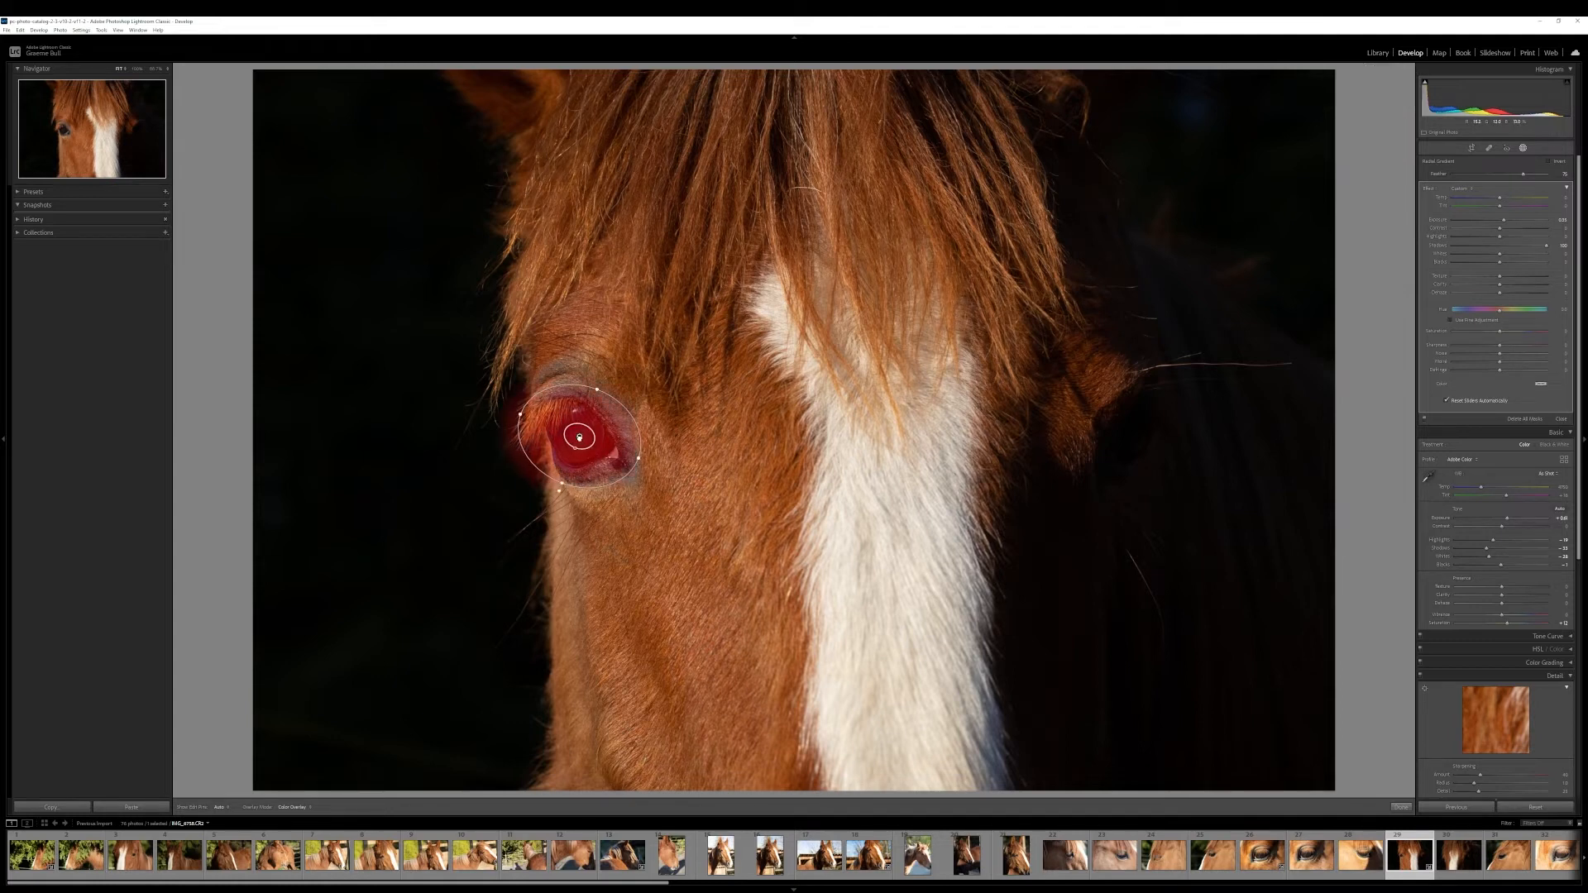
pyautogui.hotkey('shift', 'w')
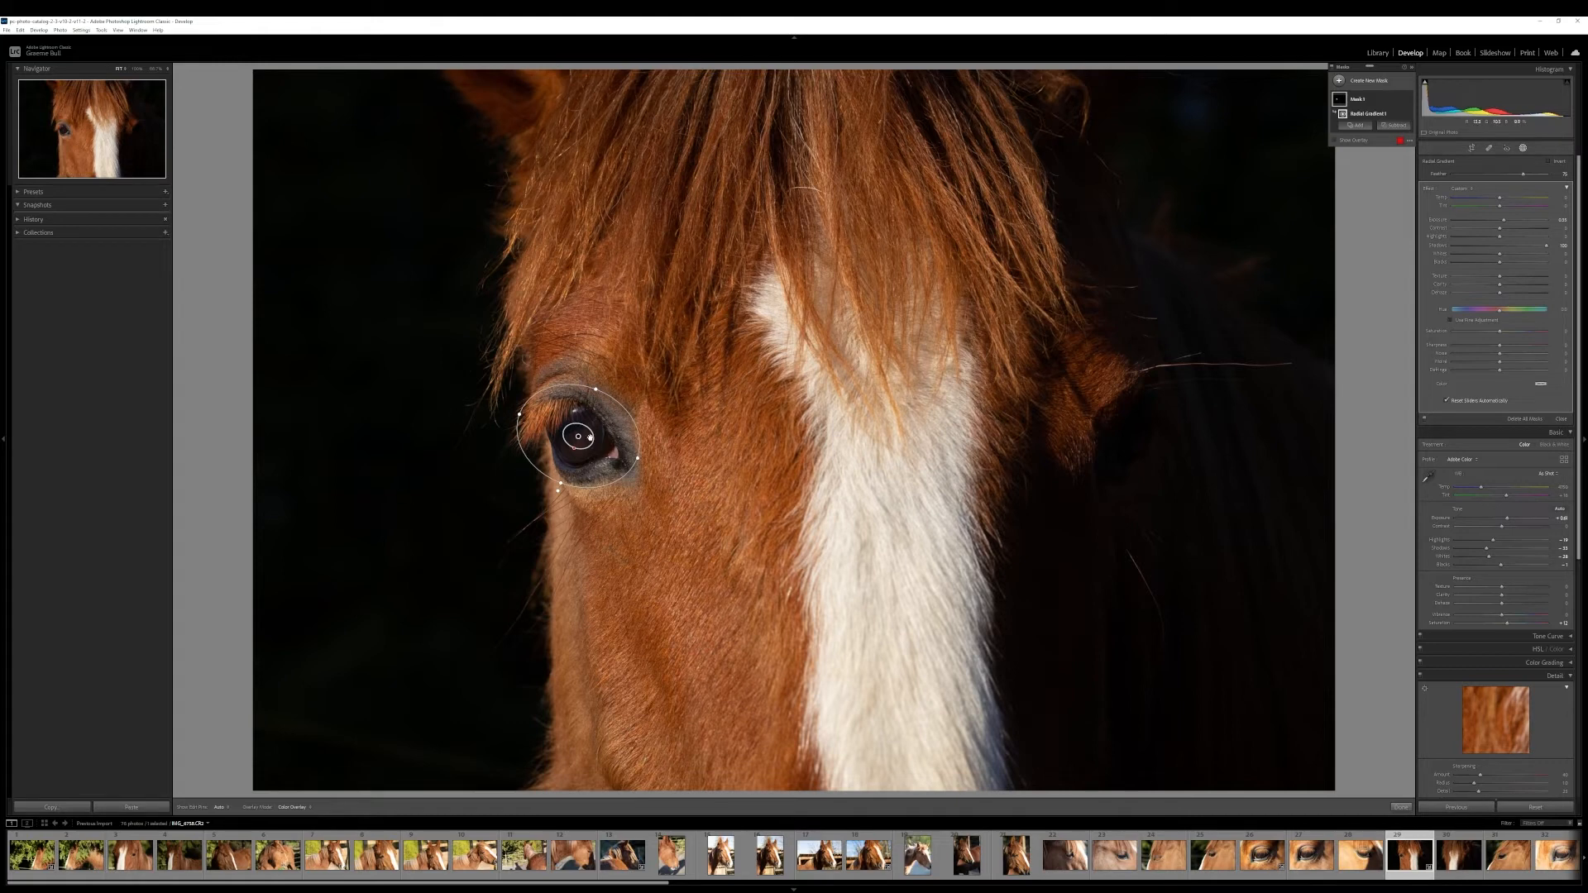
pyautogui.moveTo(589, 437)
pyautogui.mouseDown()
pyautogui.moveTo(418, 430)
pyautogui.moveTo(383, 485)
pyautogui.moveTo(385, 622)
pyautogui.moveTo(356, 668)
pyautogui.moveTo(477, 611)
pyautogui.moveTo(346, 642)
pyautogui.moveTo(497, 556)
pyautogui.moveTo(343, 714)
pyautogui.moveTo(549, 439)
pyautogui.moveTo(583, 428)
pyautogui.moveTo(503, 436)
pyautogui.moveTo(586, 433)
pyautogui.mouseUp()
# Test the eye mask's Feather with a stronger Exposure, and settle on a slightly softer edge and a subtle Exposure increase
pyautogui.moveTo(1510, 175)
pyautogui.mouseDown()
pyautogui.moveTo(1526, 175)
pyautogui.moveTo(1518, 222)
pyautogui.moveTo(1522, 175)
pyautogui.mouseUp()
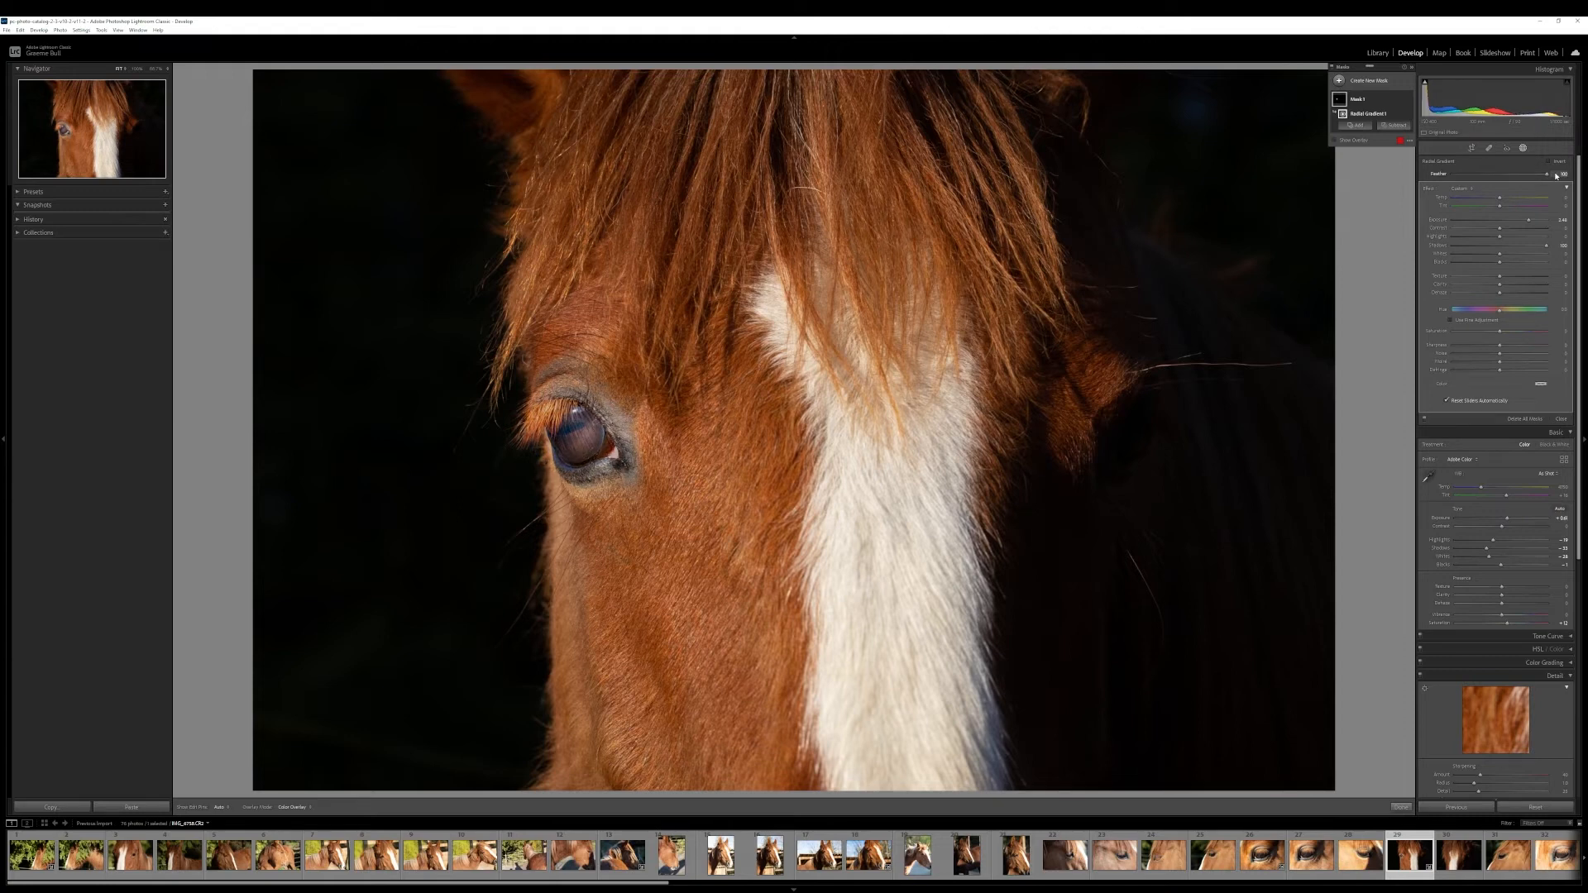
pyautogui.moveTo(1551, 175); pyautogui.dragTo(1514, 223)
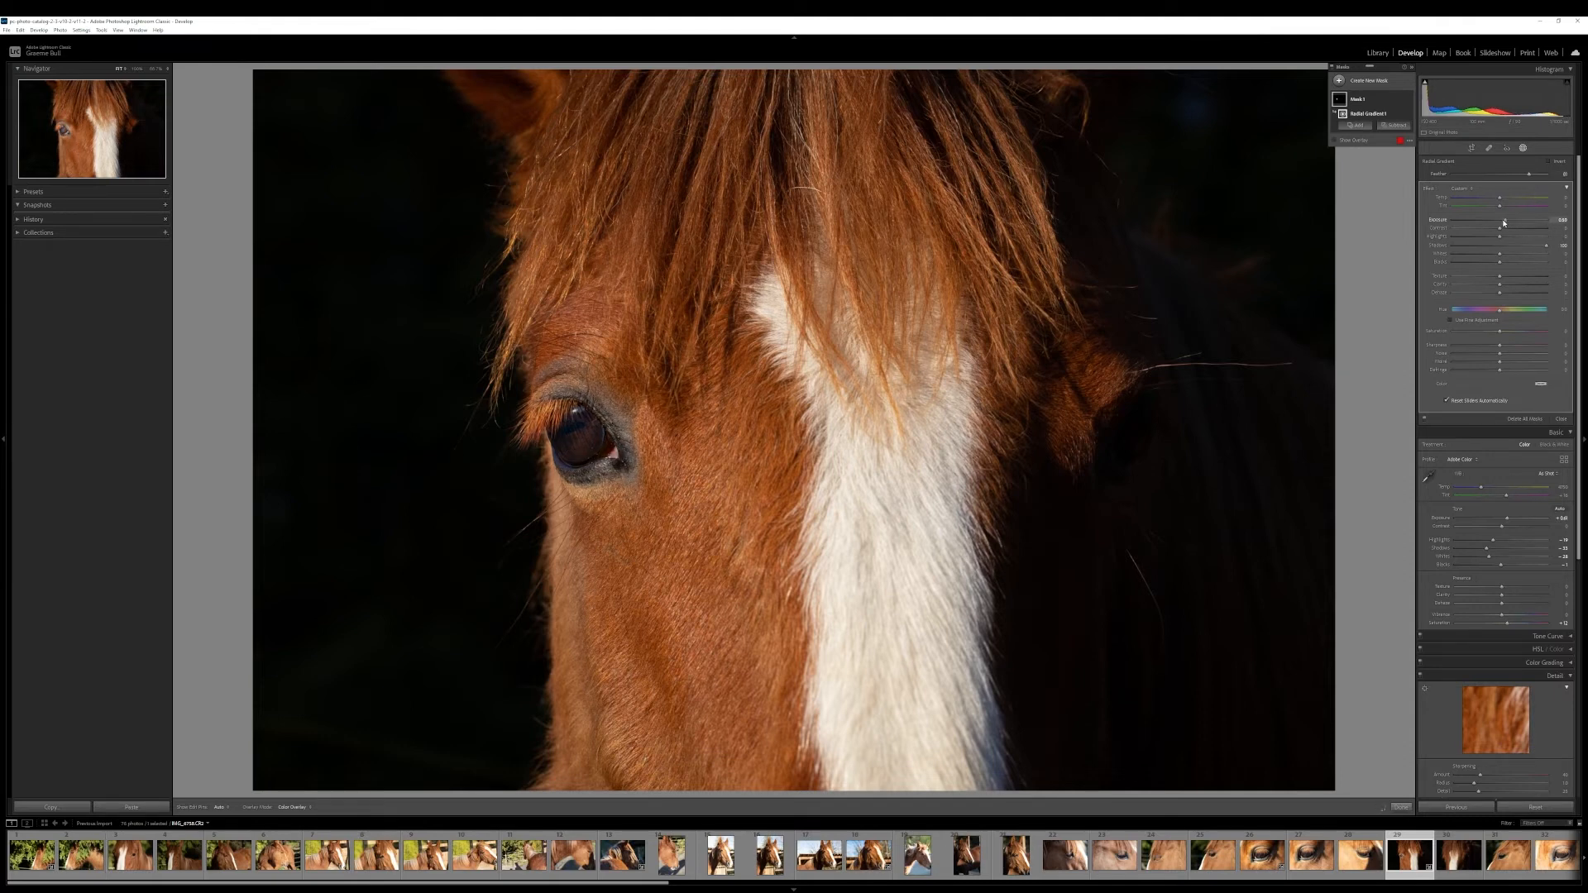
pyautogui.moveTo(1503, 223); pyautogui.dragTo(1504, 223)
# Switch the eye mask off and on repeatedly to compare the eye with and without the adjustment
pyautogui.click(1408, 100)
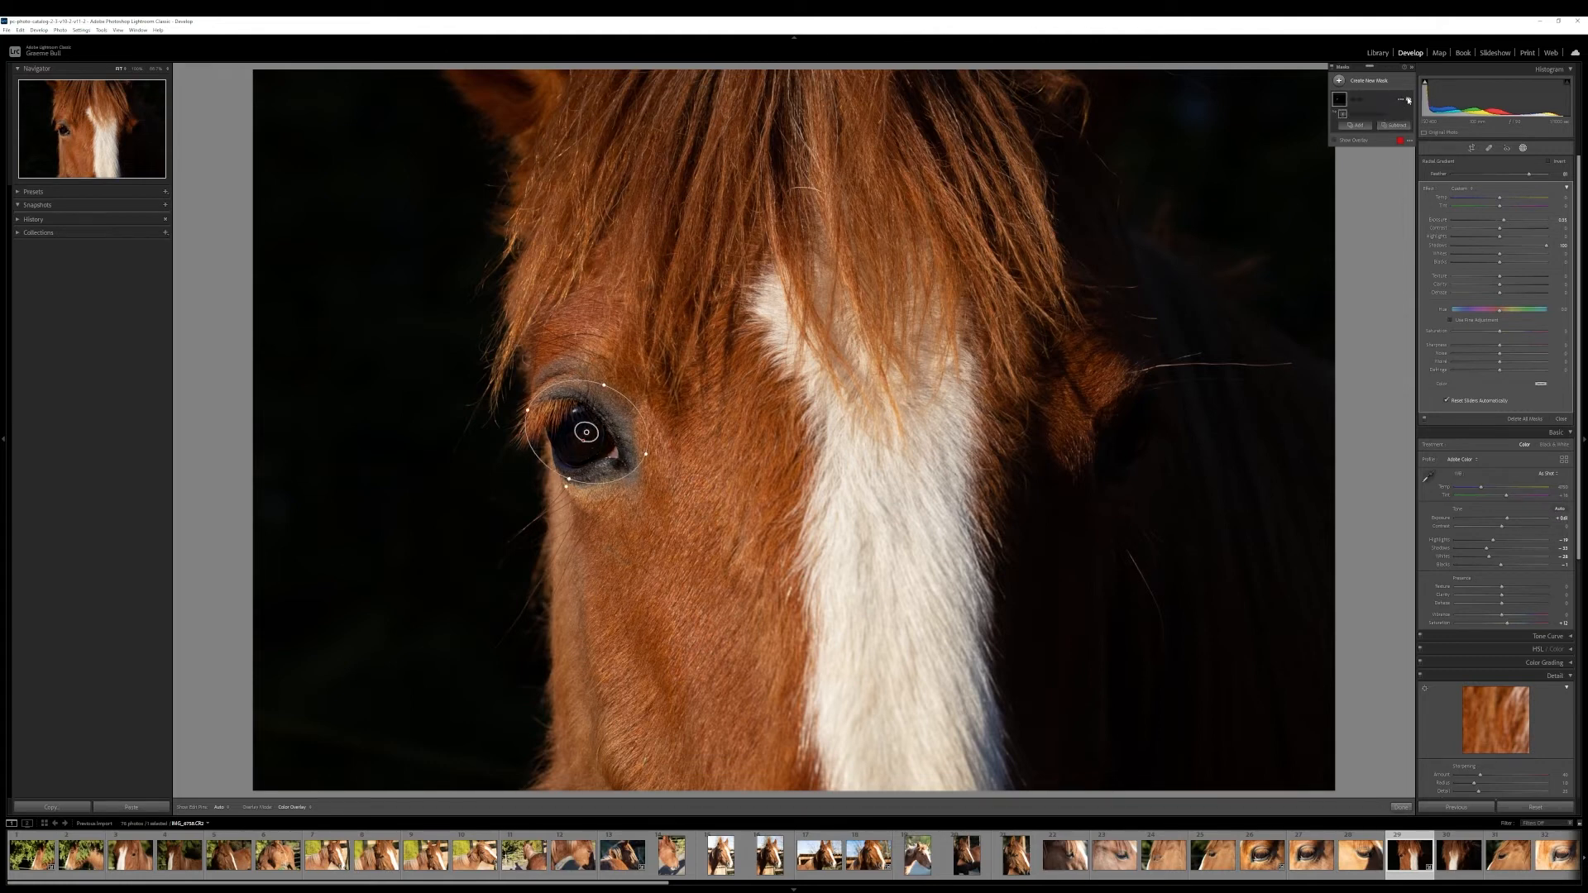
pyautogui.click(1409, 100)
pyautogui.click(1409, 100)
pyautogui.click(1408, 100)
pyautogui.click(1408, 100)
pyautogui.click(1408, 100)
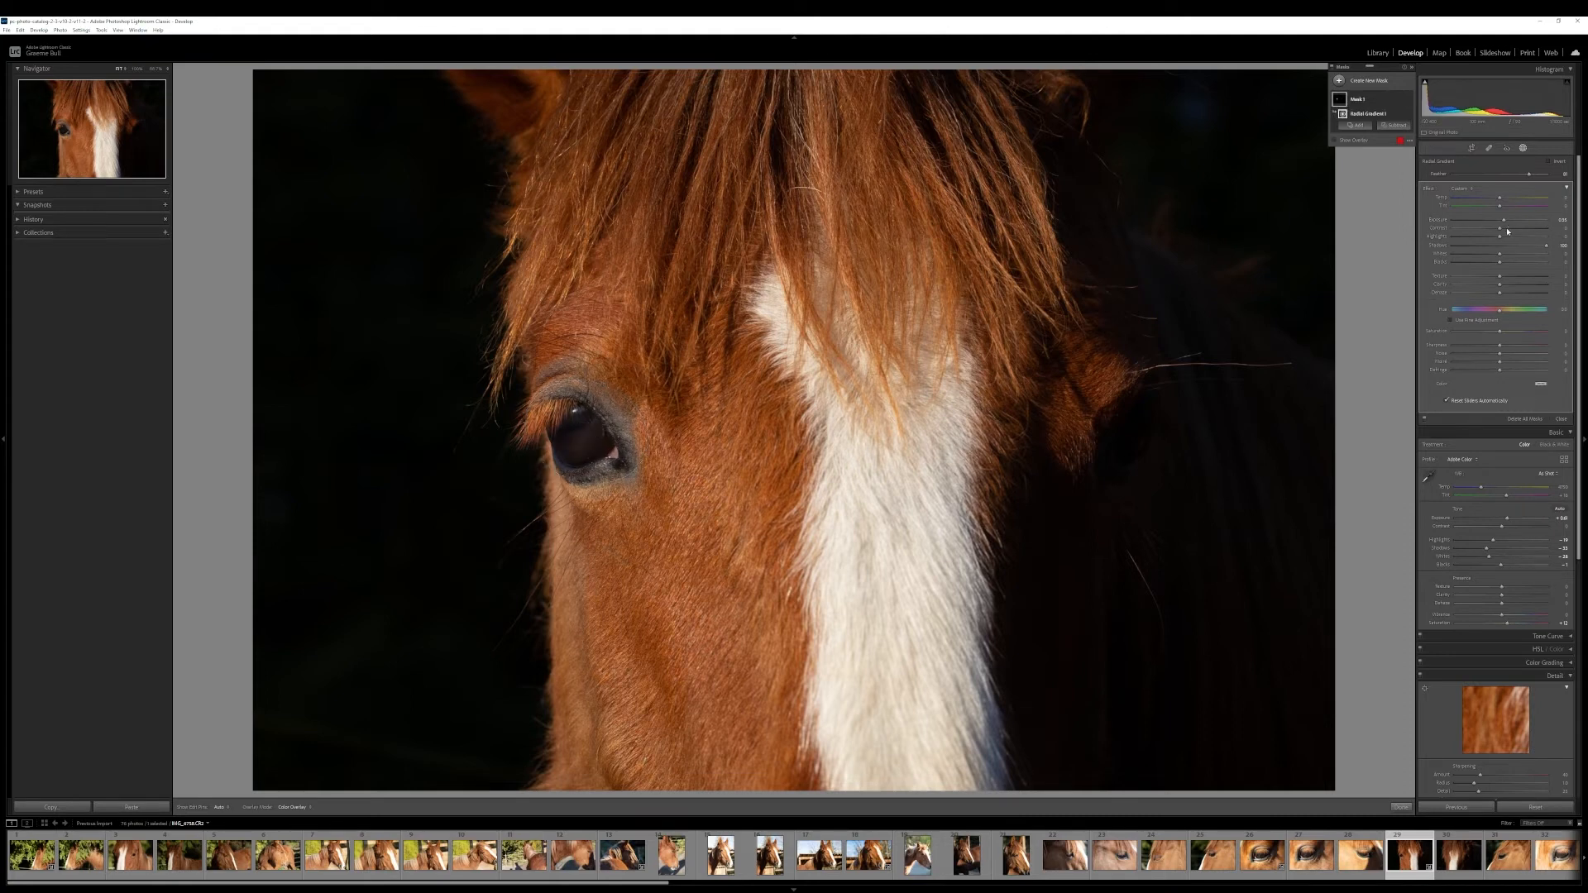
# Lower the eye mask's Highlights, fine-tune its Whites, raise its Sharpness slightly, and close masking
pyautogui.moveTo(1500, 241); pyautogui.dragTo(1490, 242)
pyautogui.moveTo(1483, 238); pyautogui.dragTo(1476, 239)
pyautogui.moveTo(1500, 256); pyautogui.dragTo(1499, 257)
pyautogui.moveTo(1498, 257); pyautogui.dragTo(1496, 258)
pyautogui.moveTo(1500, 349); pyautogui.dragTo(1505, 347)
pyautogui.moveTo(1405, 100)
pyautogui.click(1559, 419)
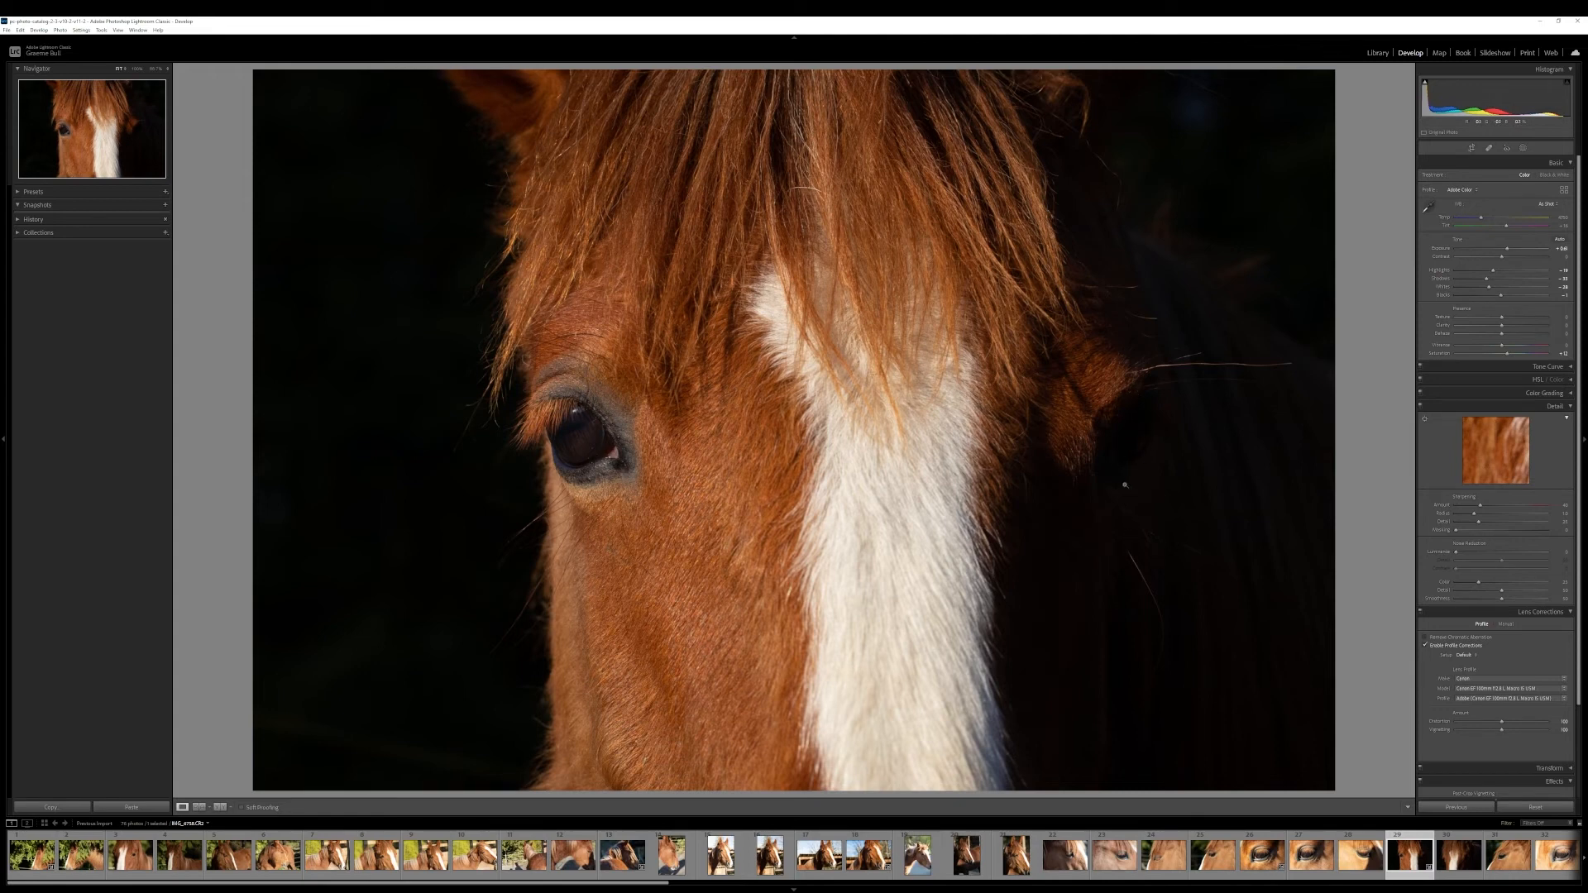
# Check the dark side of the horse's face around the far eye and lower the overall Shadows slightly
pyautogui.click(1136, 412)
pyautogui.moveTo(1140, 486); pyautogui.dragTo(1138, 514)
pyautogui.moveTo(1486, 281); pyautogui.dragTo(1478, 282)
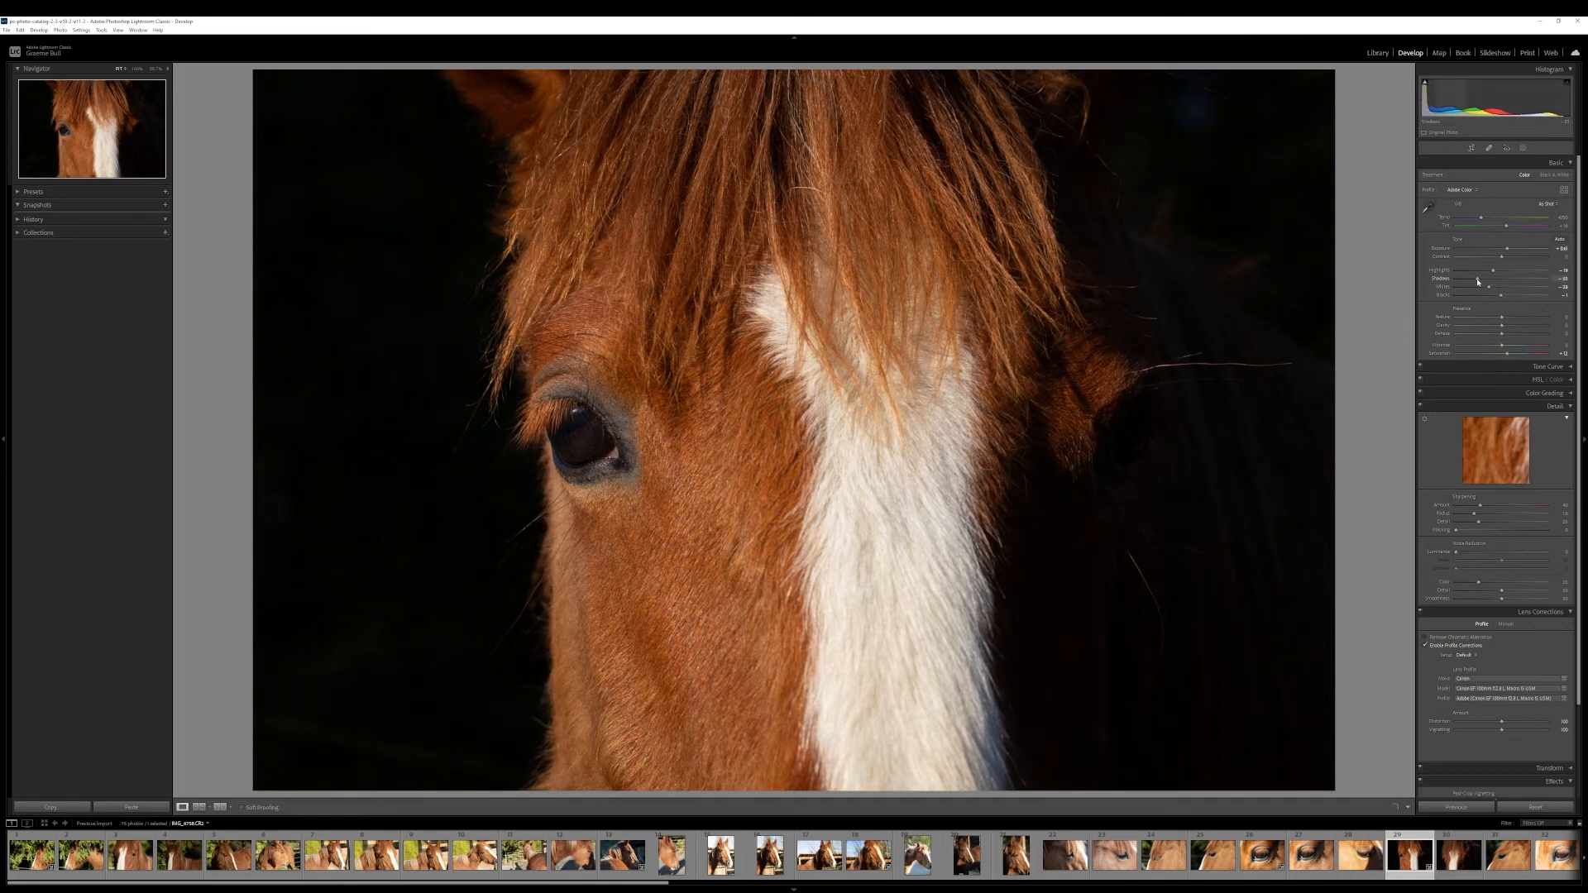